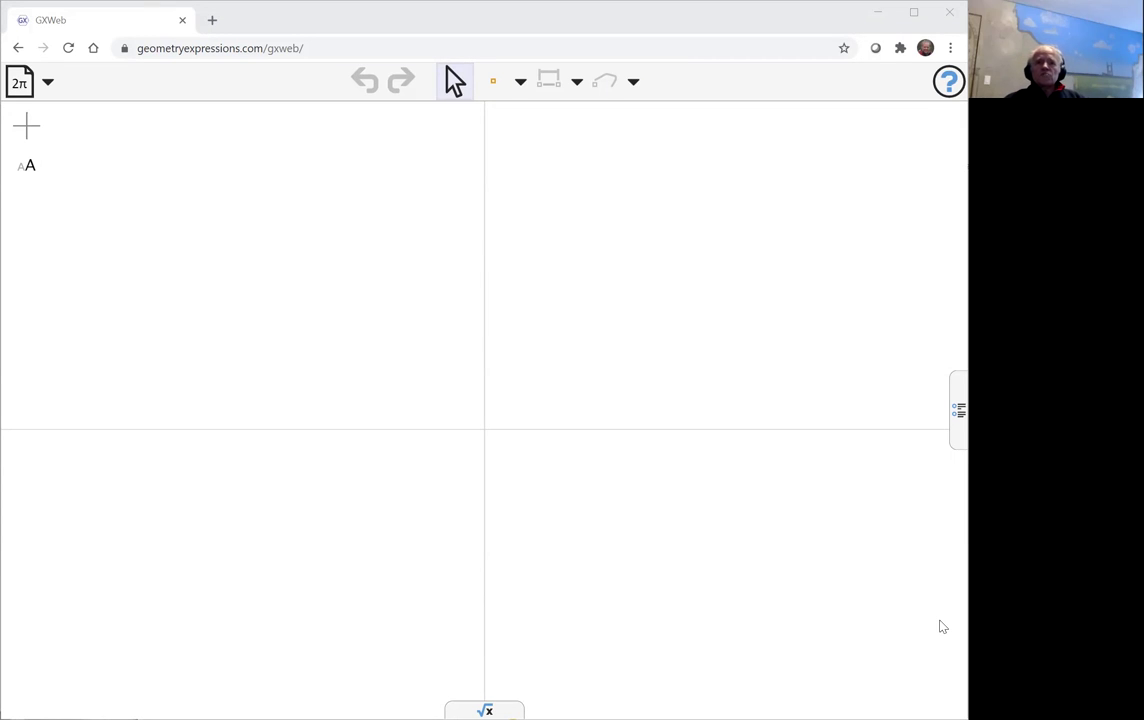
Sketch a closed kidney-shaped freehand curve, labelled parametrically as (f(t),g(t))
left_click(521, 84)
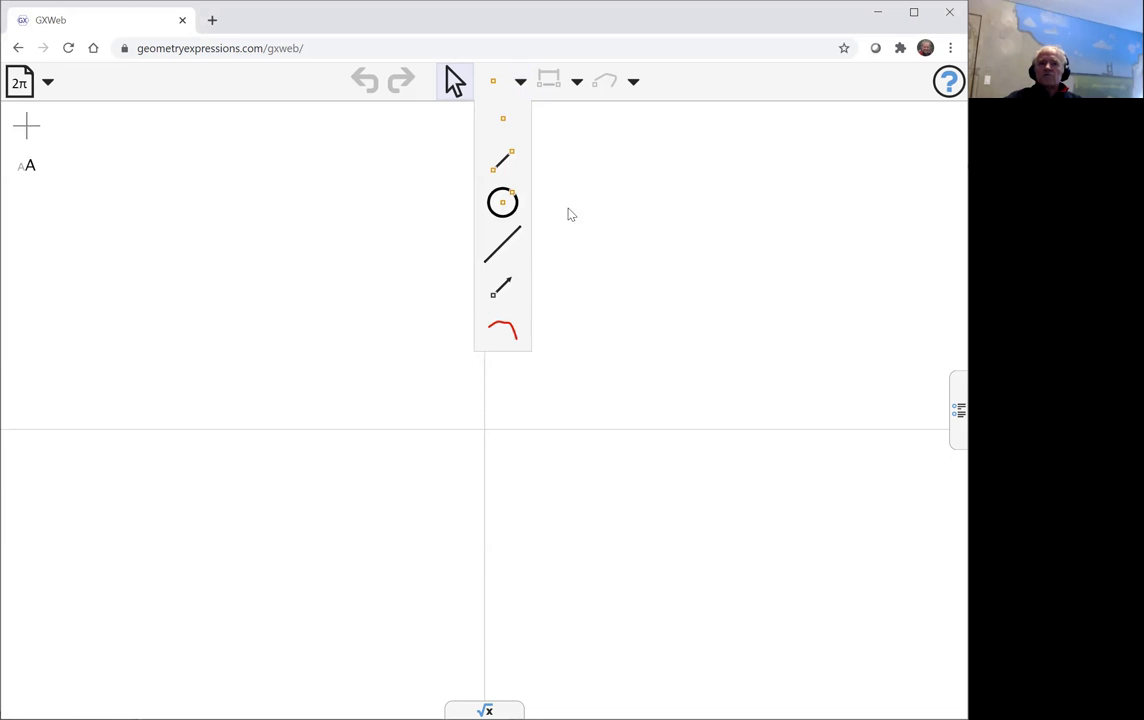
left_click(503, 334)
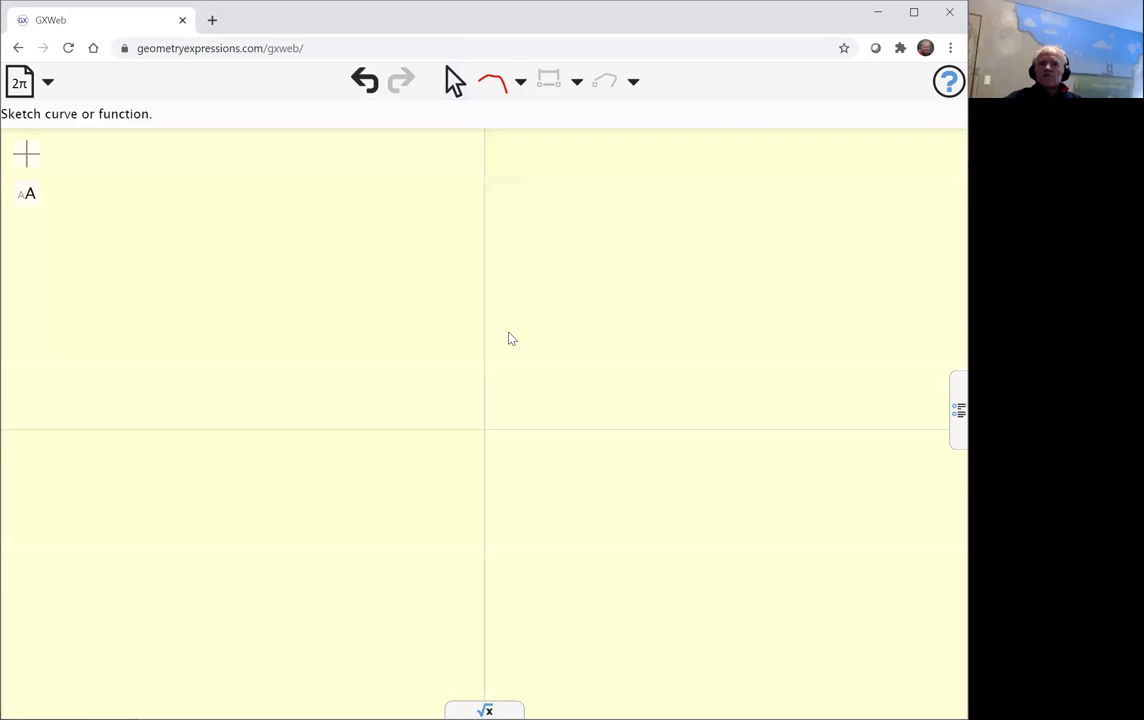
mouse_move(674, 345)
left_mouse_down()
mouse_move(556, 227)
mouse_move(596, 165)
mouse_move(793, 192)
mouse_move(864, 307)
mouse_move(879, 410)
mouse_move(830, 537)
mouse_move(762, 553)
mouse_move(635, 482)
mouse_move(641, 390)
mouse_move(677, 350)
left_mouse_up()
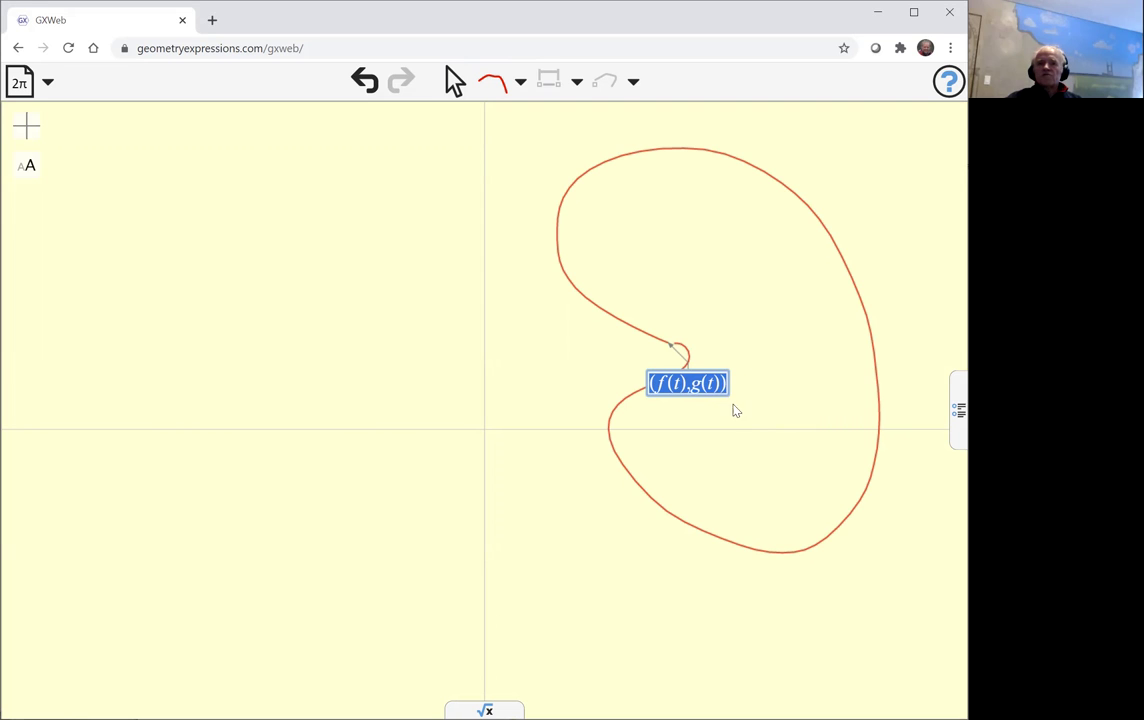
left_click(752, 288)
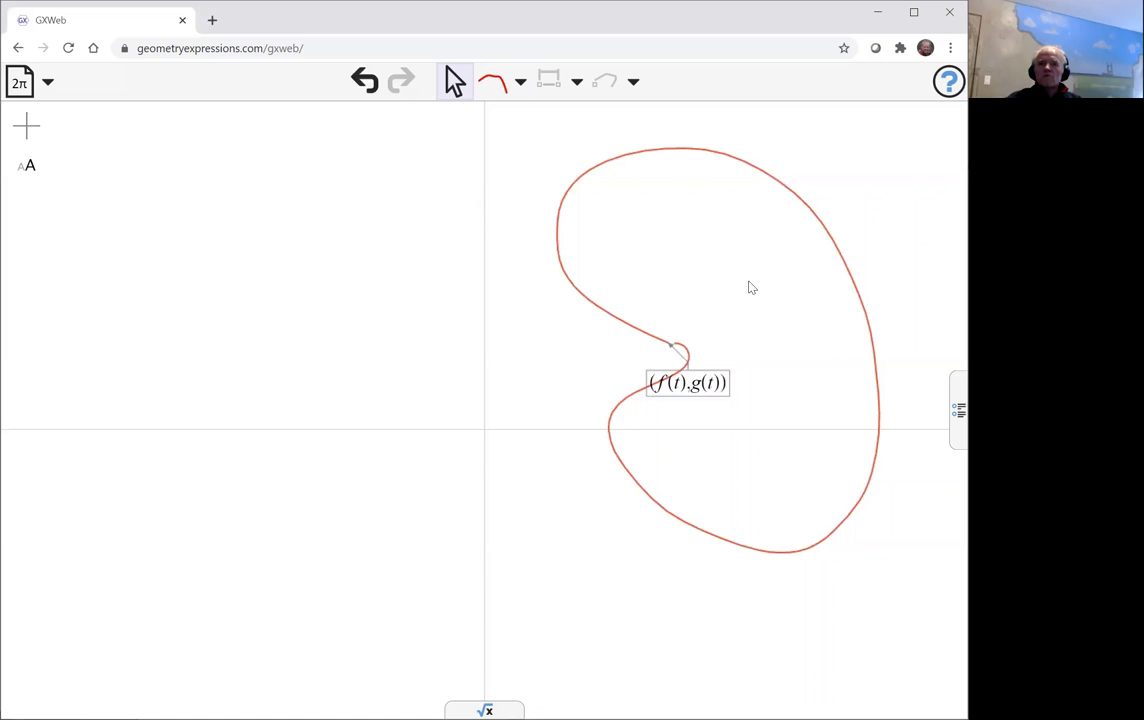
Place point A on the curve, located by parameter s, and start an algebra expression
left_click(520, 84)
left_click(504, 121)
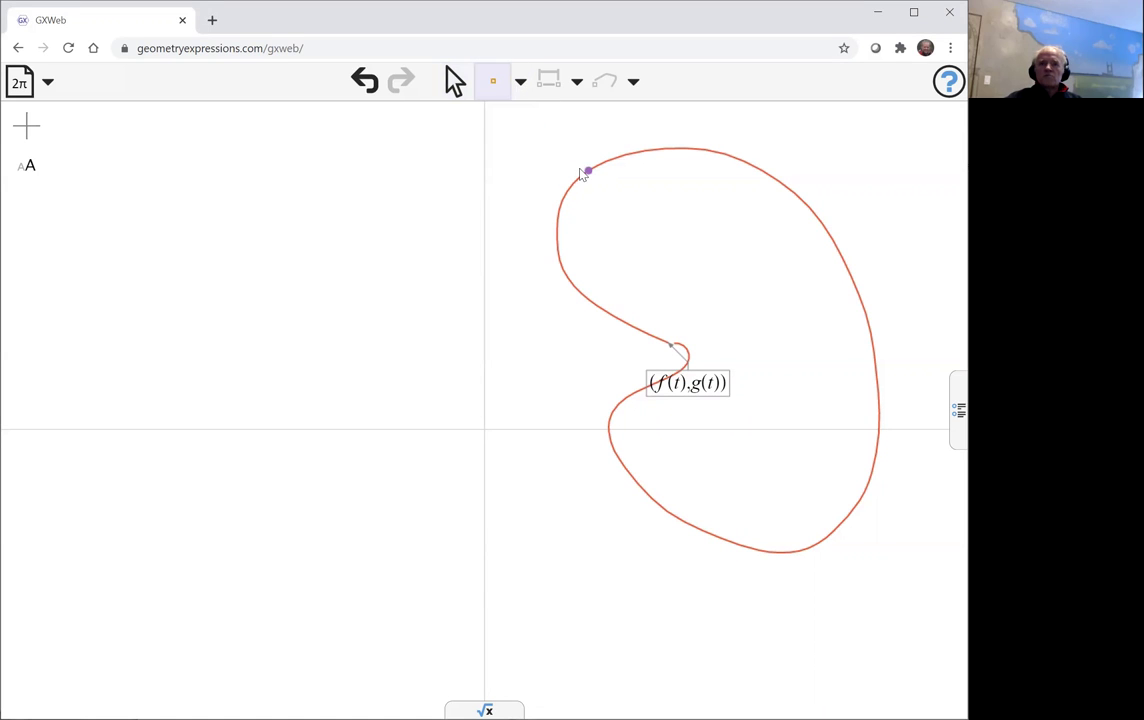
left_click(577, 181)
left_click(455, 82)
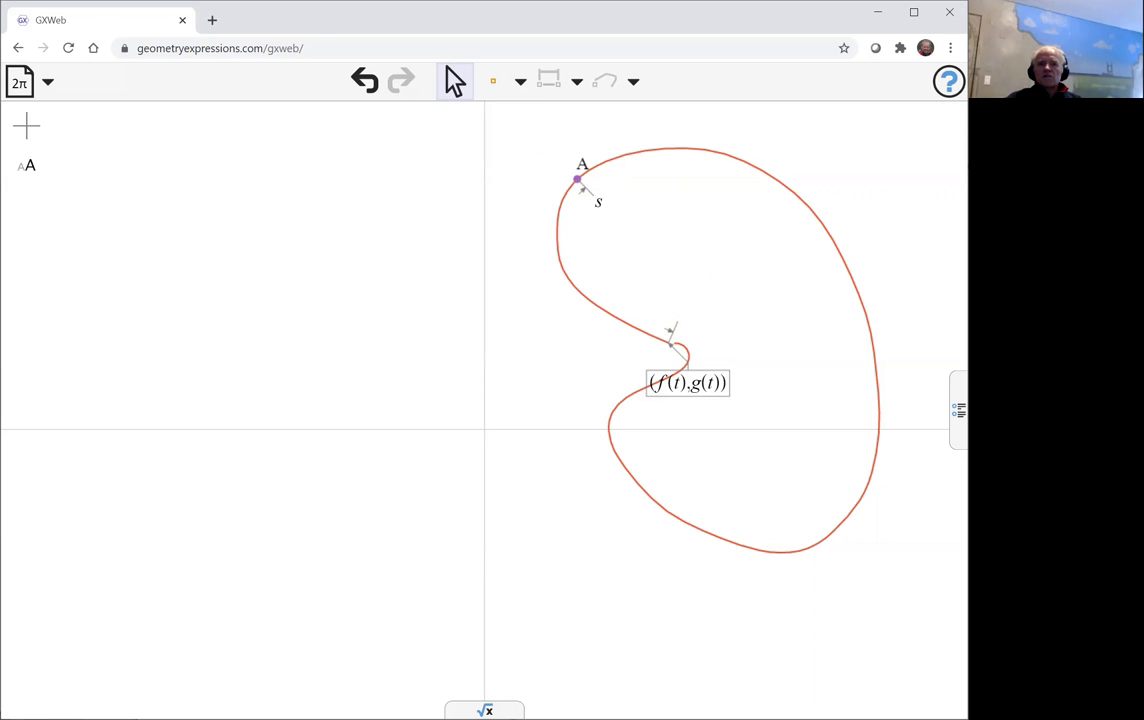
left_click(485, 710)
left_click(35, 497)
Evaluate coordinates(A) to get (f(s),g(s)), then collapse the algebra panel
type("co")
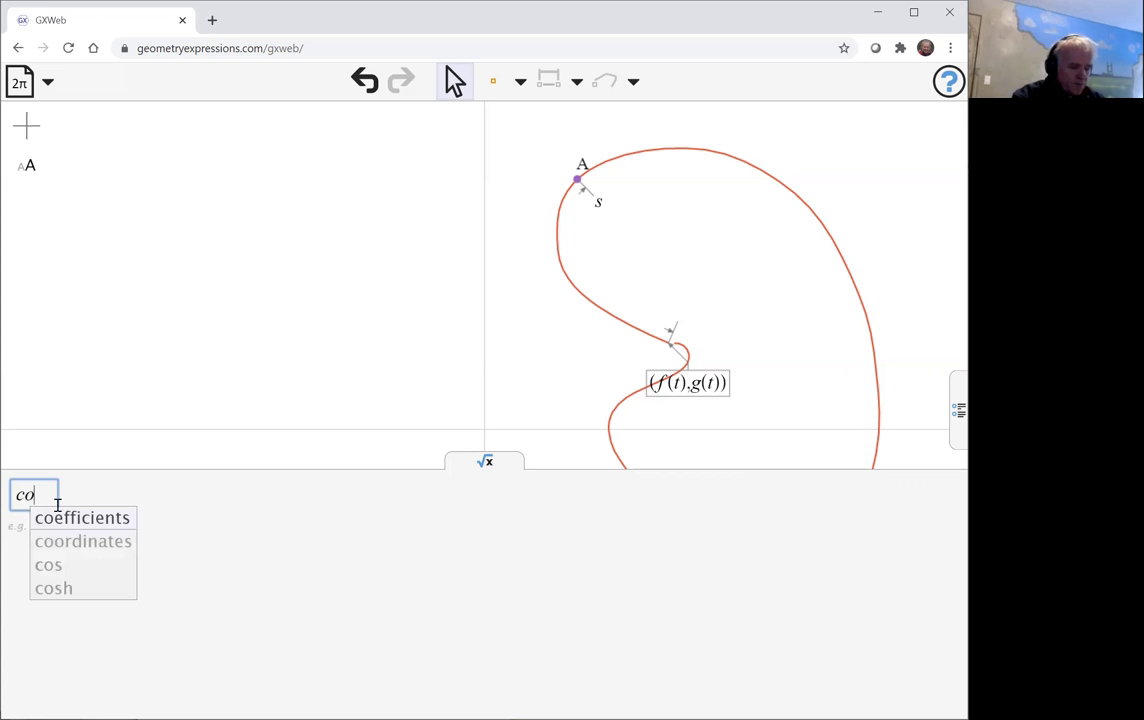
type("ordina")
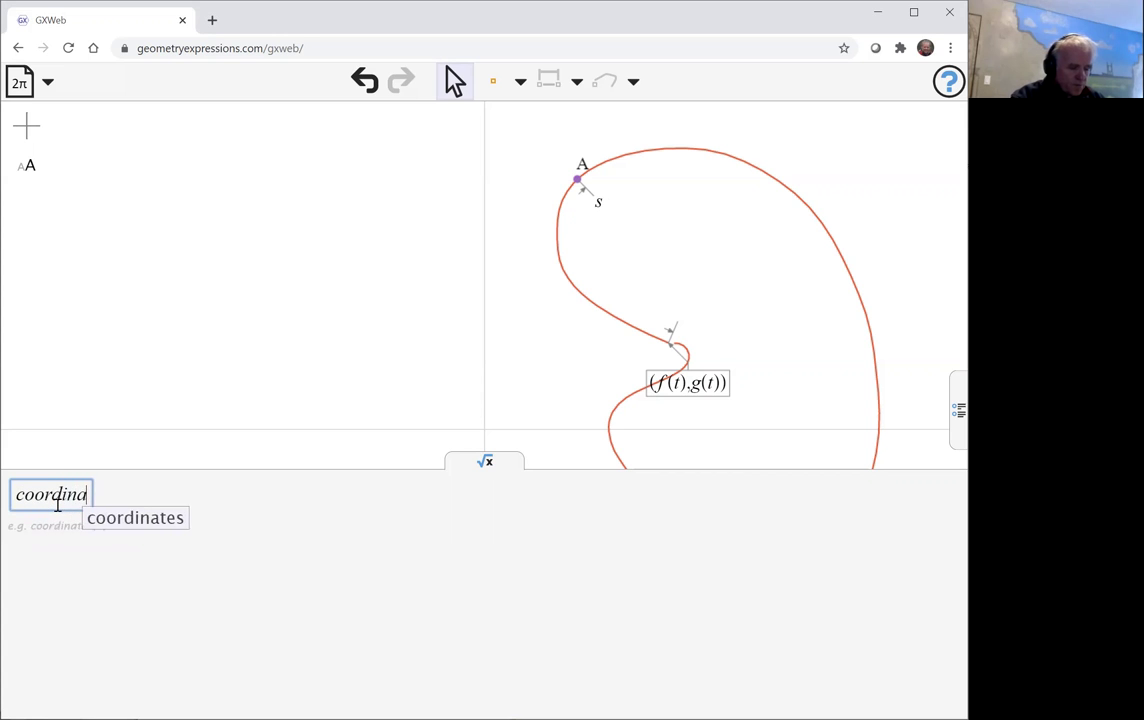
type("tes(A)")
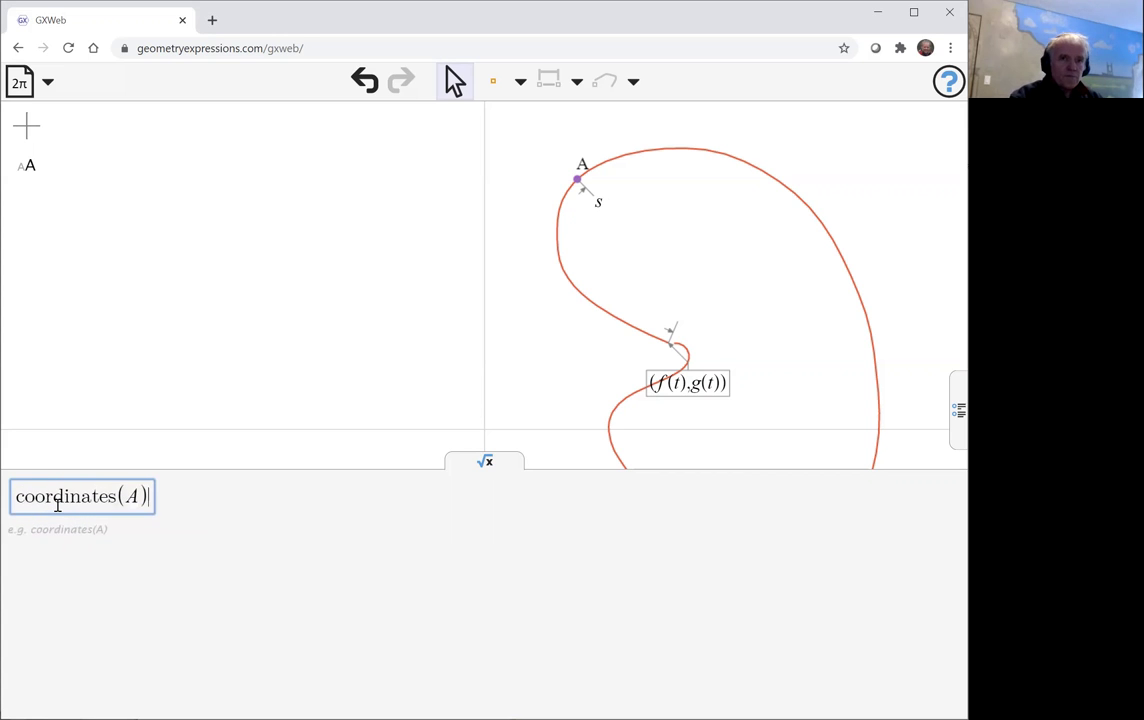
key("Return")
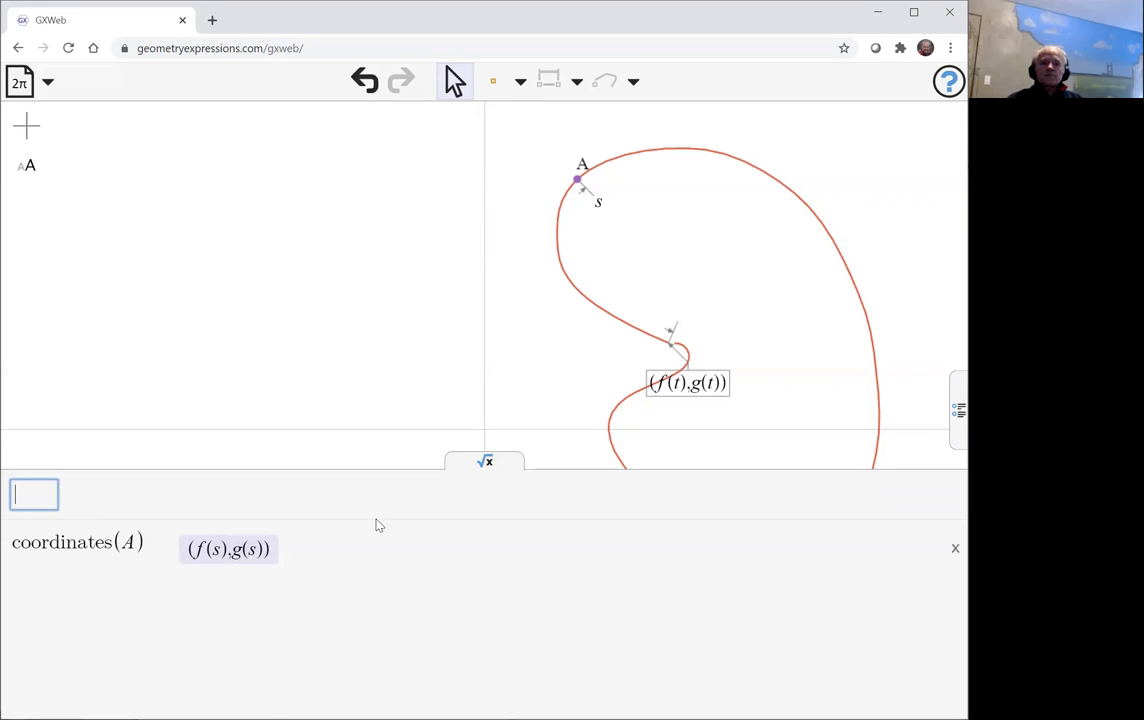
left_click(481, 464)
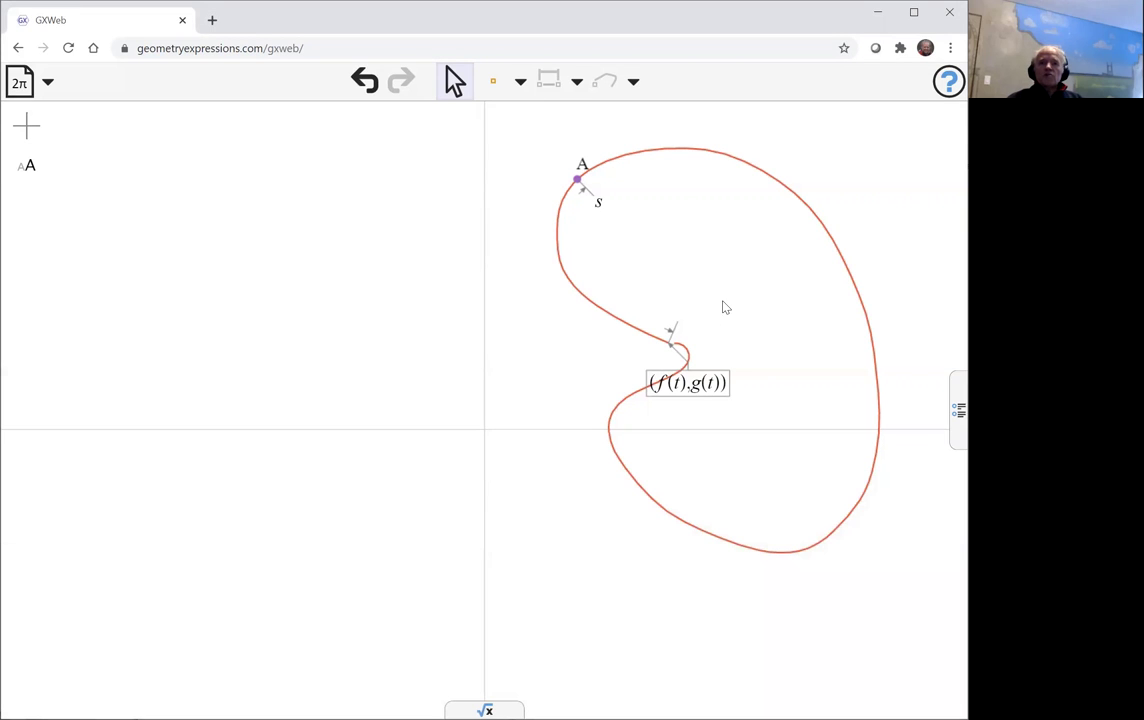
Place point B at the origin
left_click_drag(727, 307, 636, 373)
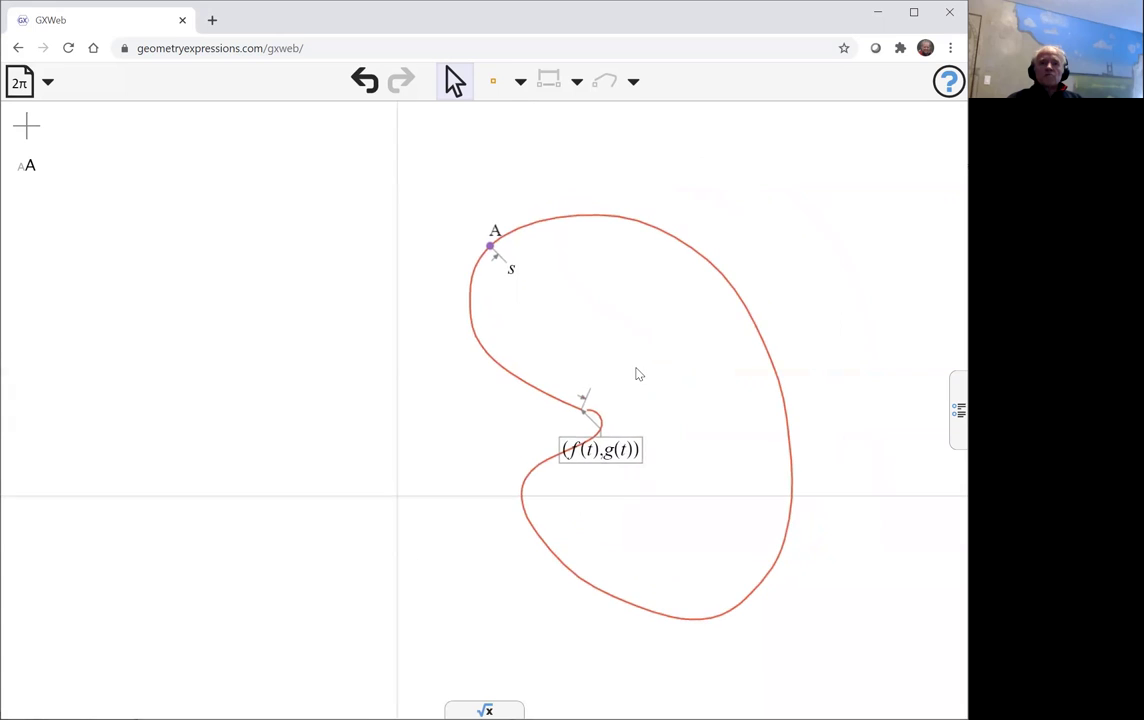
left_click(505, 86)
left_click(397, 495)
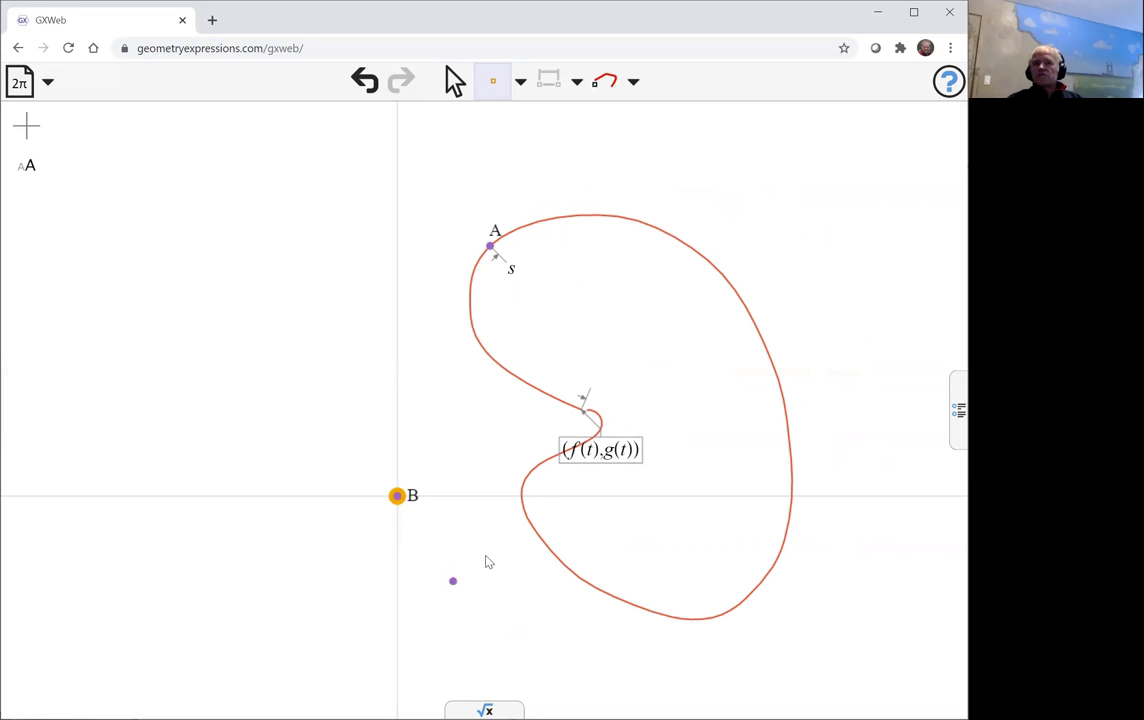
Draw a segment from B up across the curve to a new point C
left_click(520, 82)
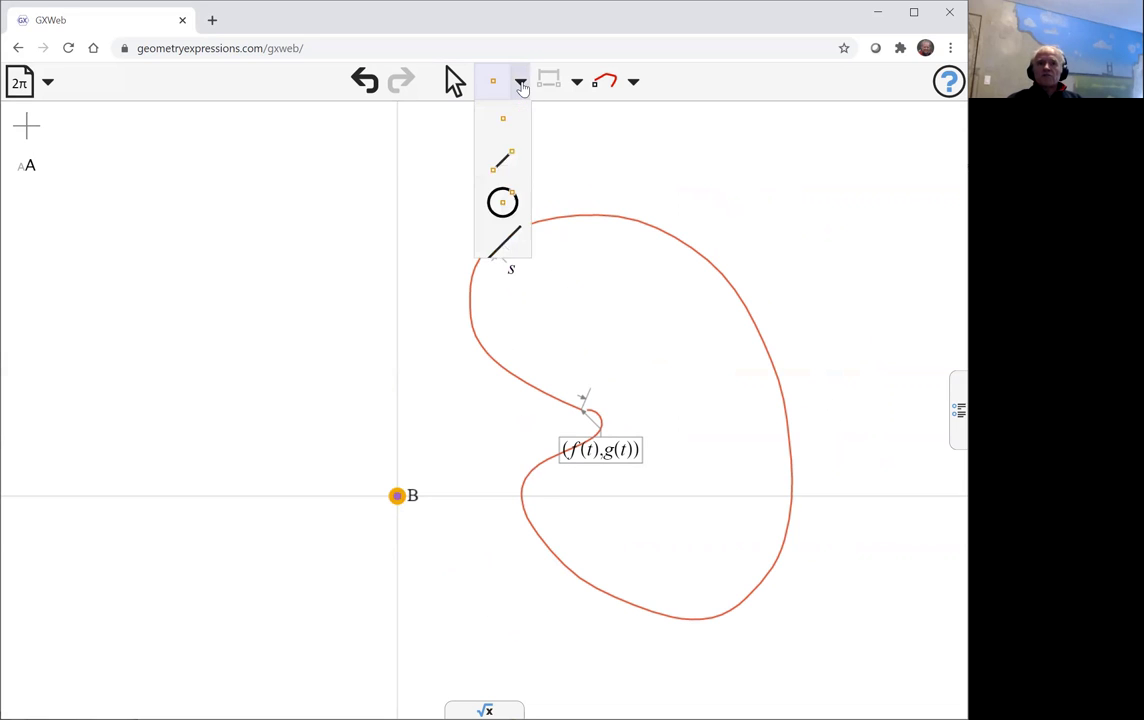
left_click(508, 165)
left_click_drag(397, 495, 604, 127)
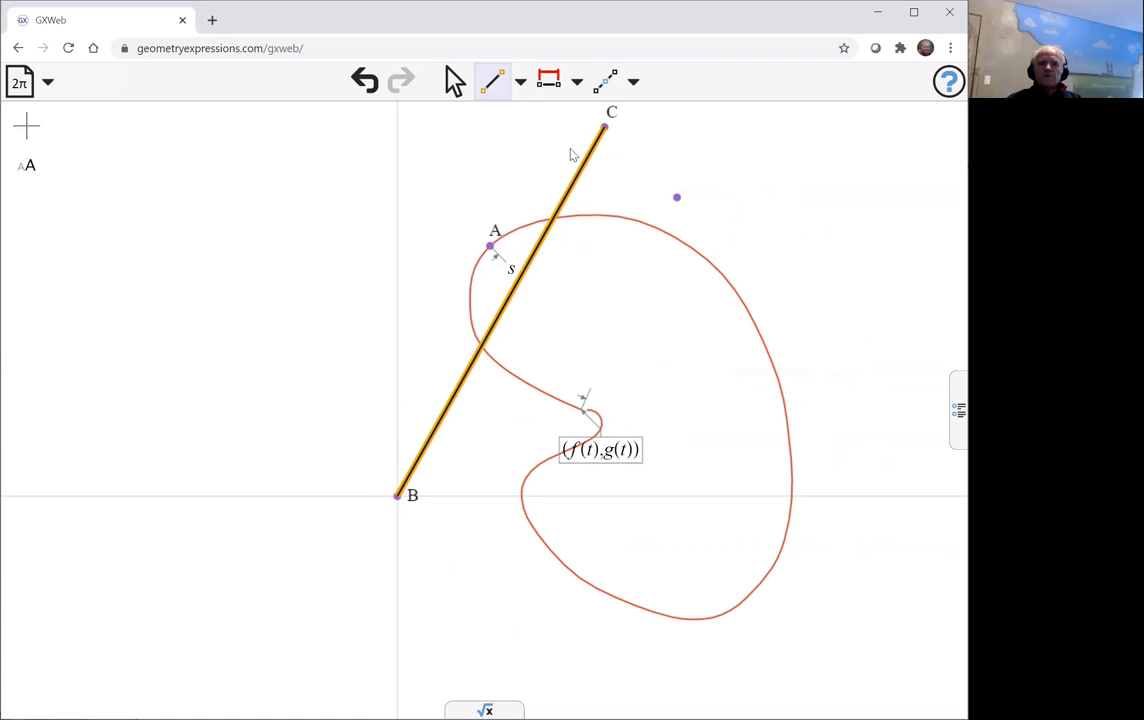
Apply an incidence constraint so point A lies on segment BC
left_click(455, 85)
left_click(490, 246)
left_click(538, 252)
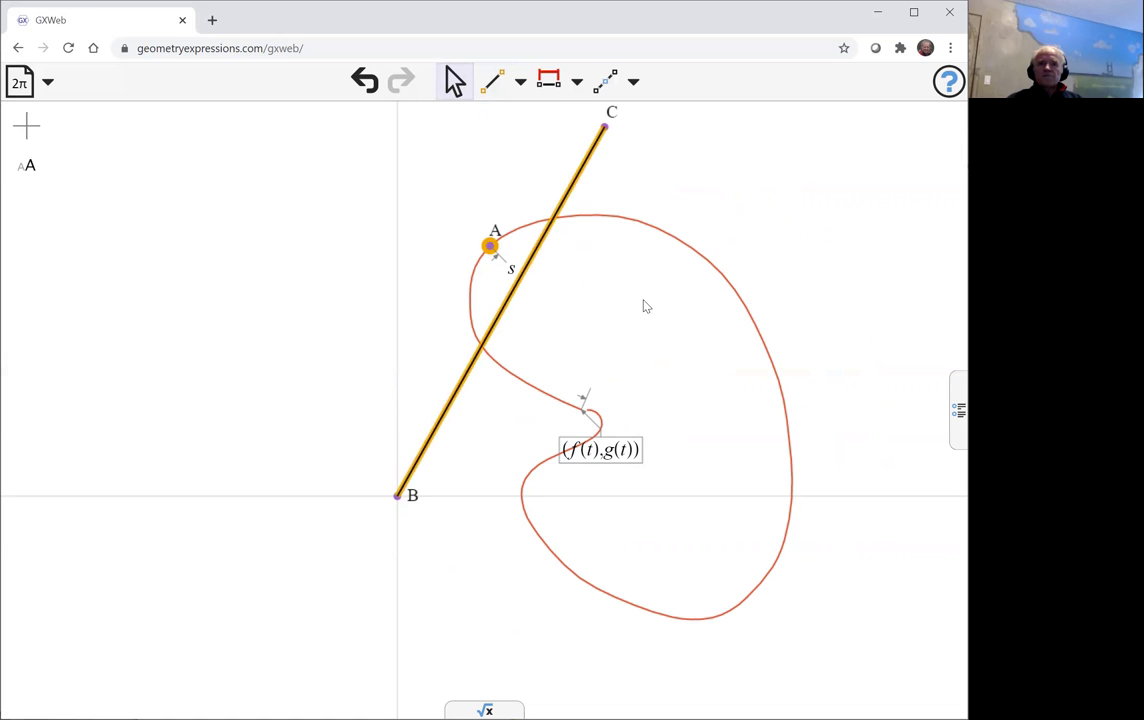
left_click(580, 84)
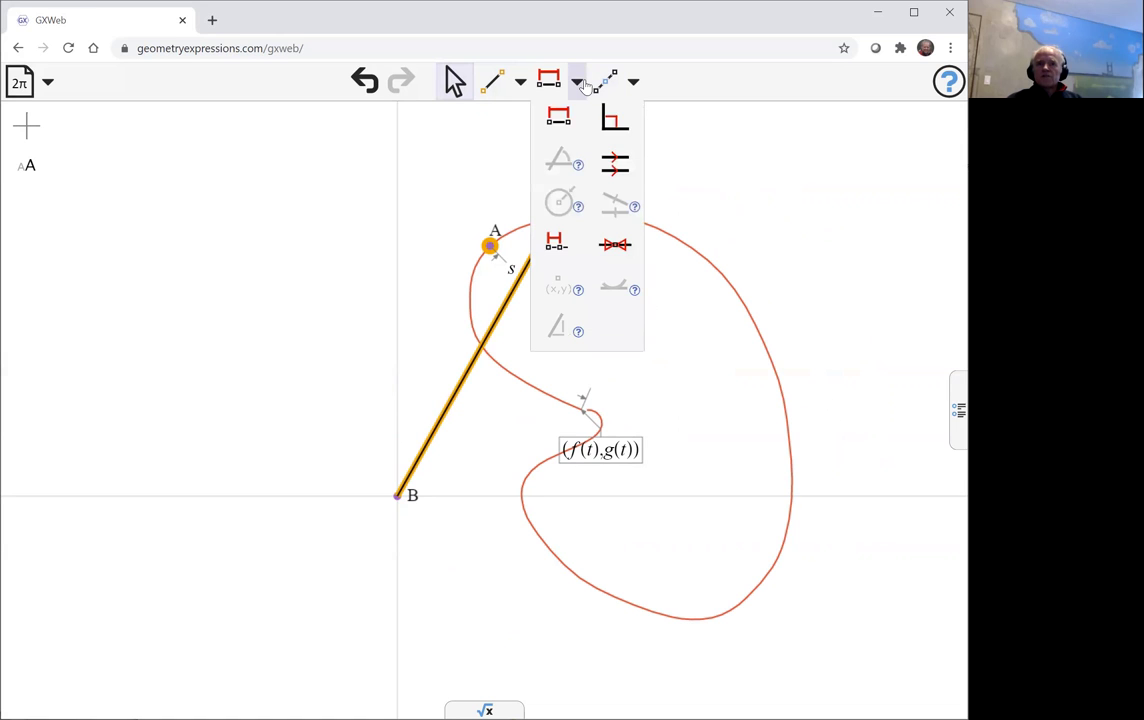
left_click(617, 245)
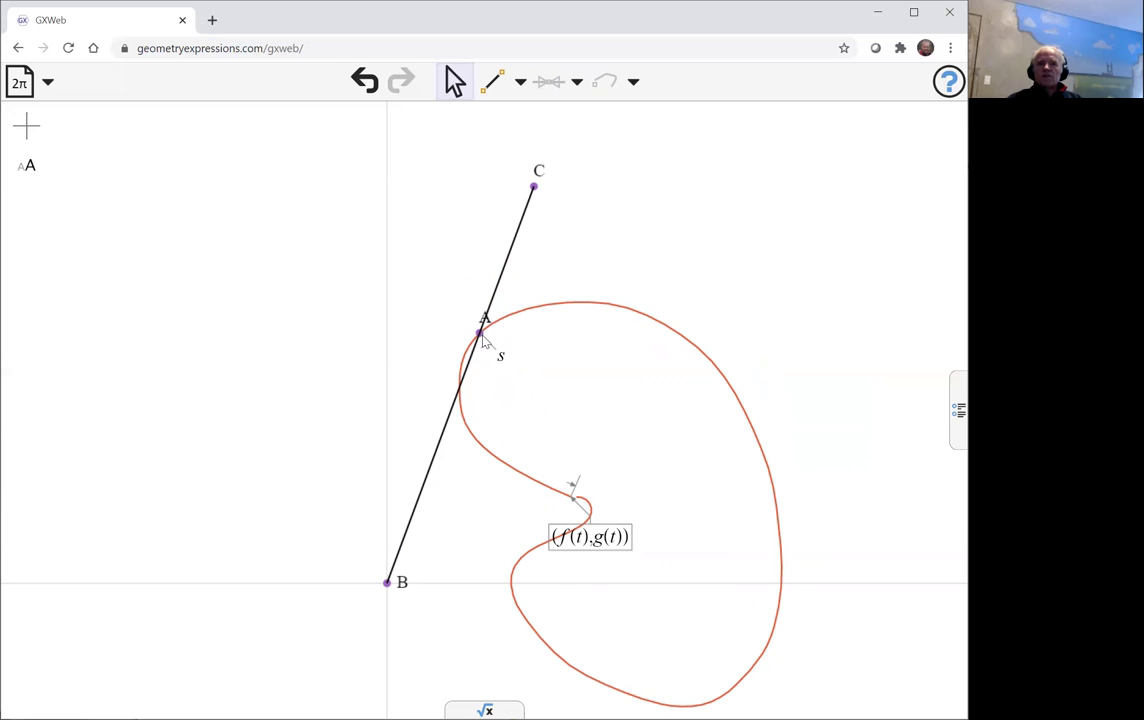
Constrain the distance from A to C to the parameter a, then select C
left_click(481, 334)
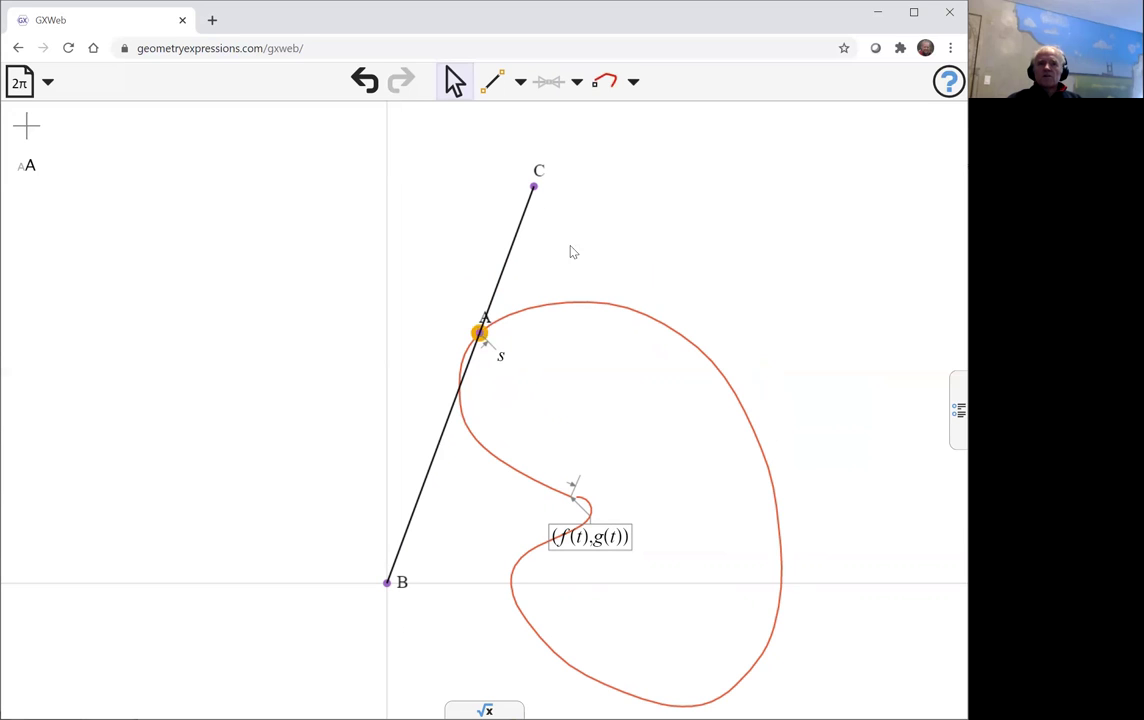
left_click(534, 186)
left_click(548, 80)
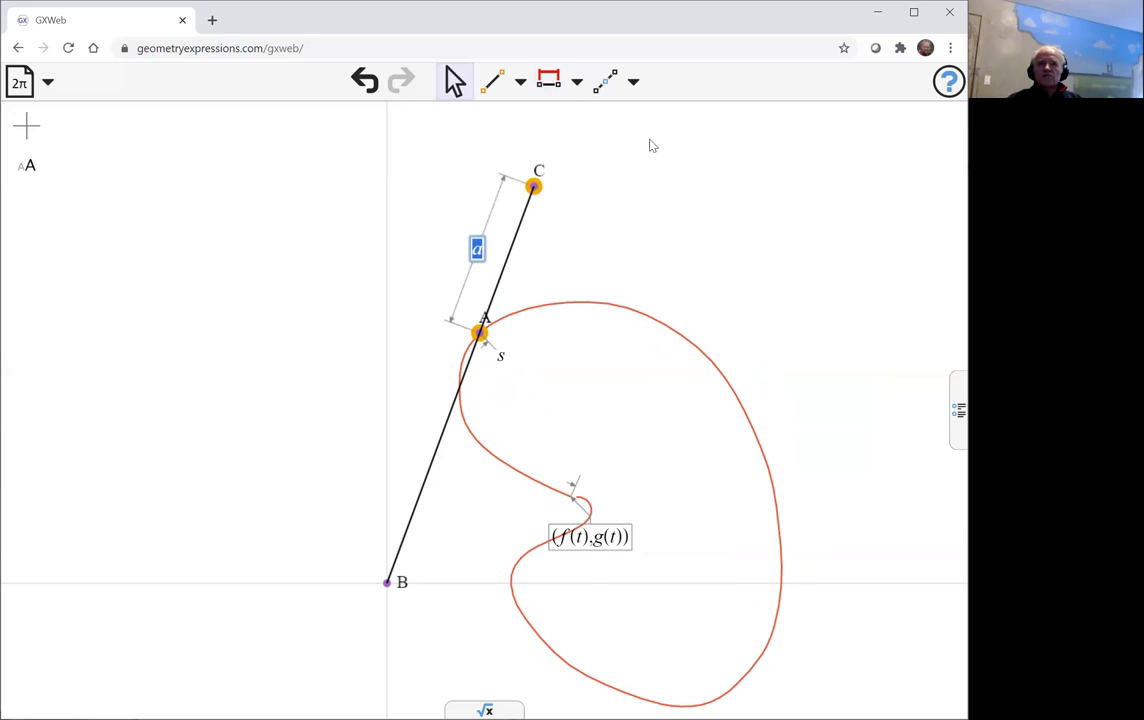
left_click(690, 226)
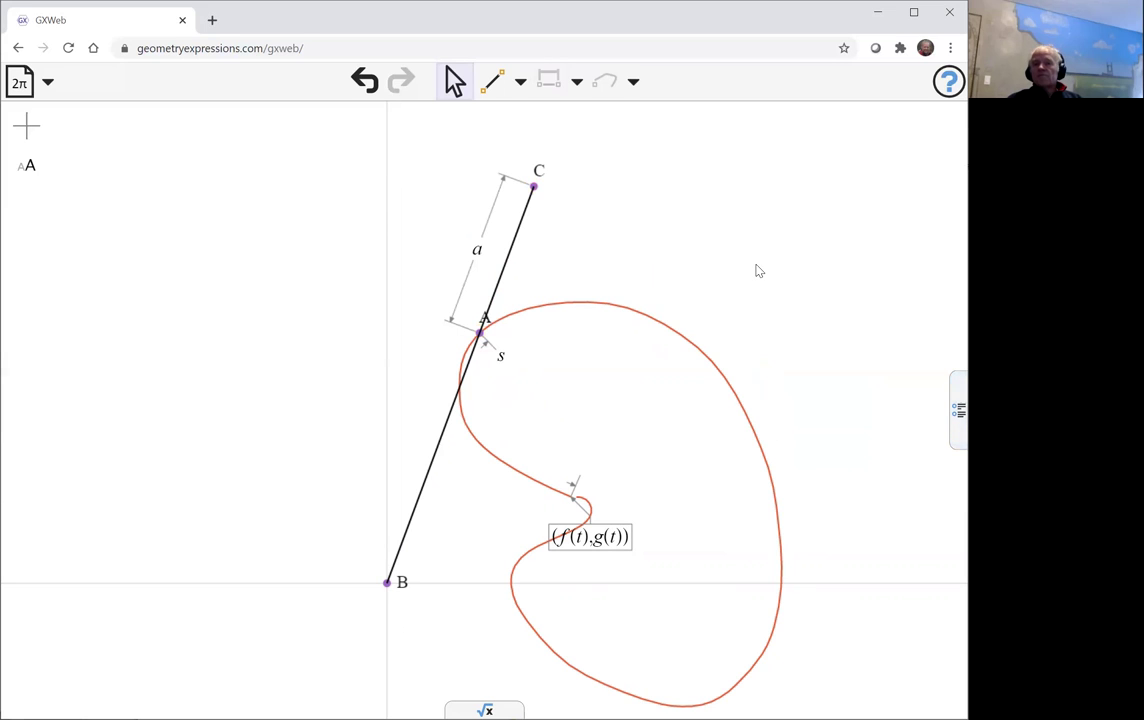
left_click(535, 188)
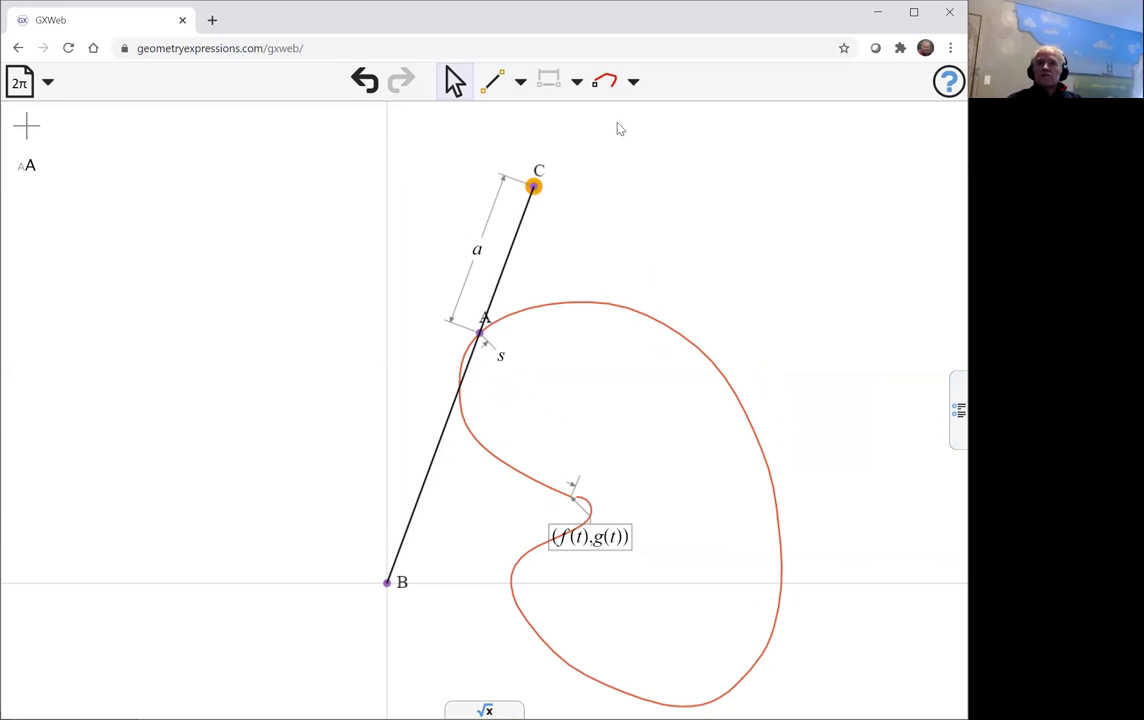
Trace C's locus as s varies and zoom out to show the whole outer conchoid
left_click(599, 88)
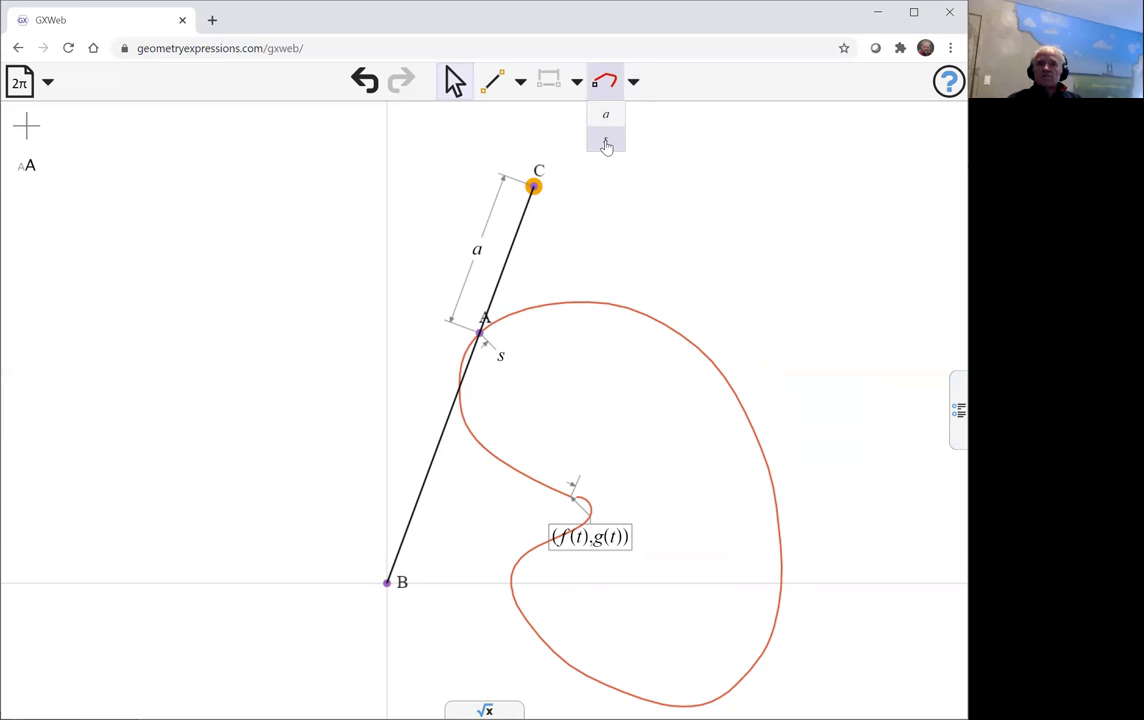
left_click(606, 143)
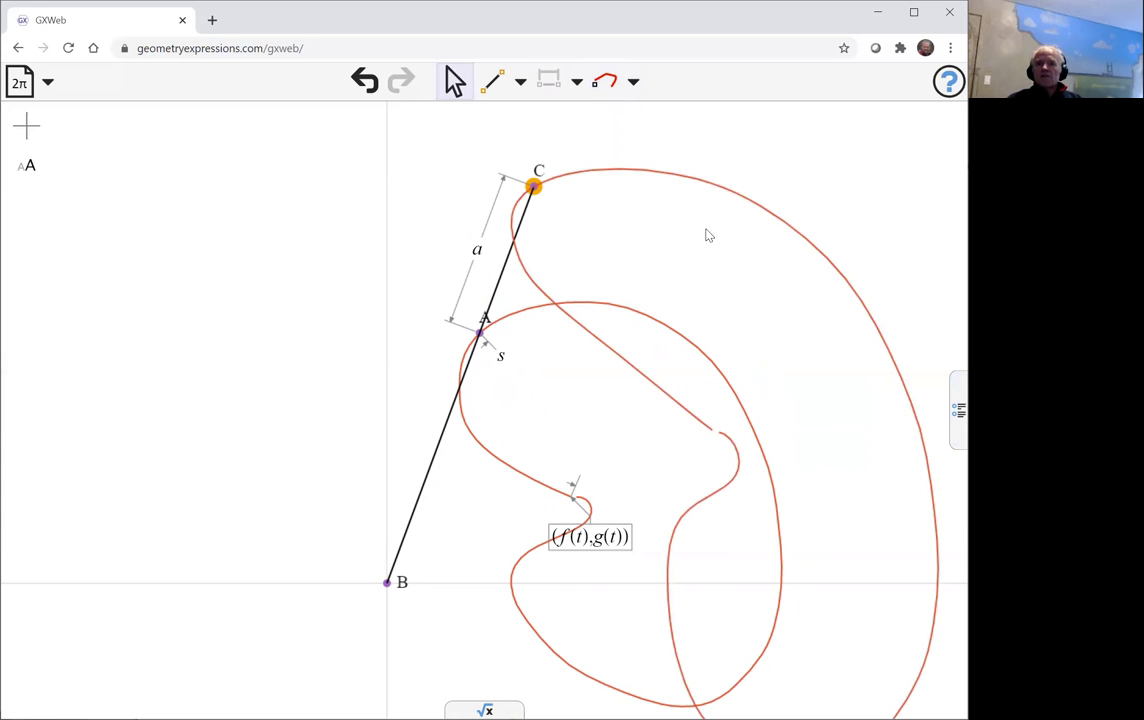
left_click_drag(744, 253, 682, 197)
scroll(680, 197, "down", 2)
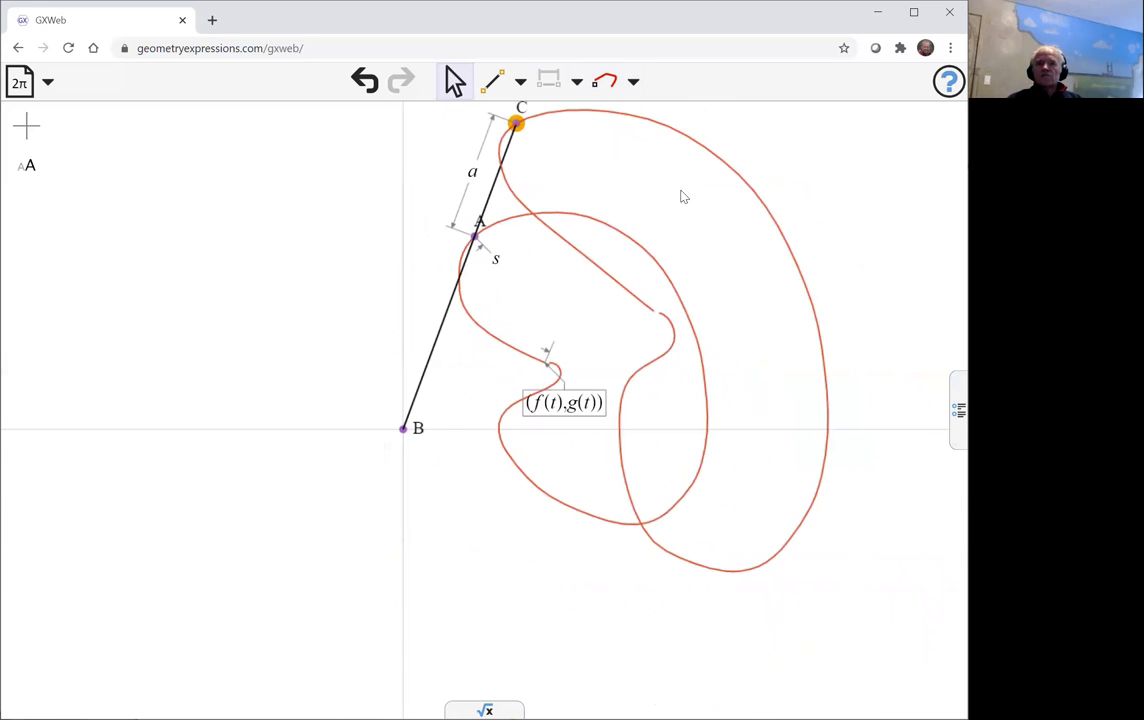
left_click_drag(804, 189, 800, 215)
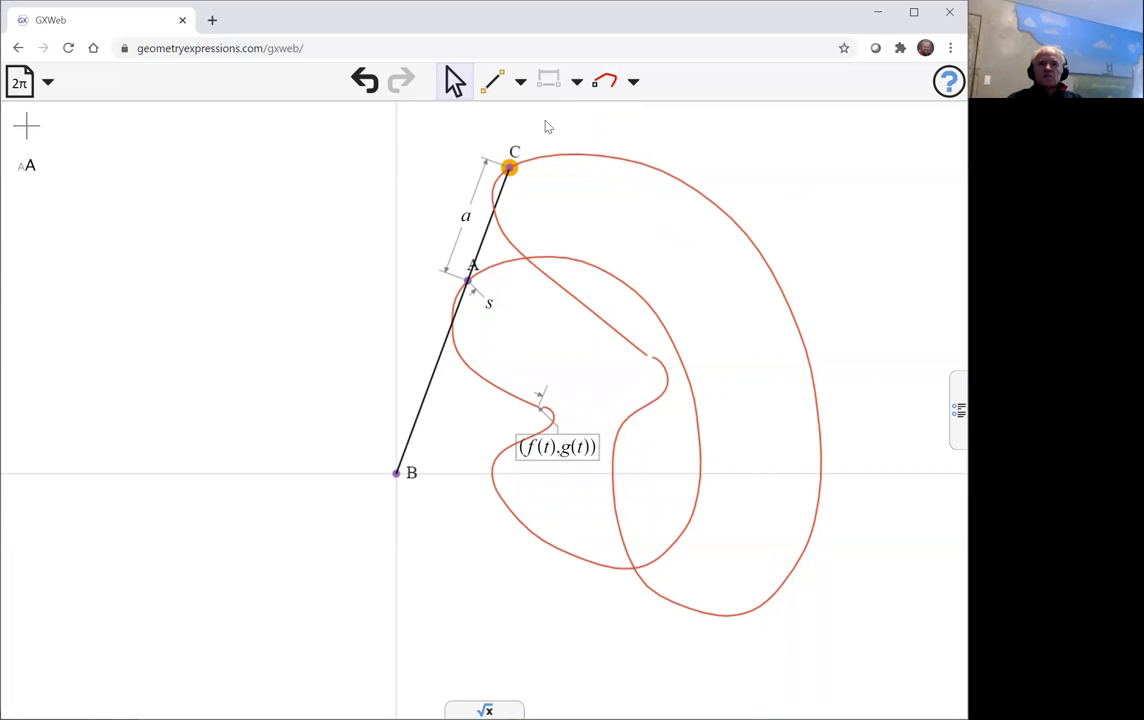
Place a new point D on segment BC below A
left_click(519, 90)
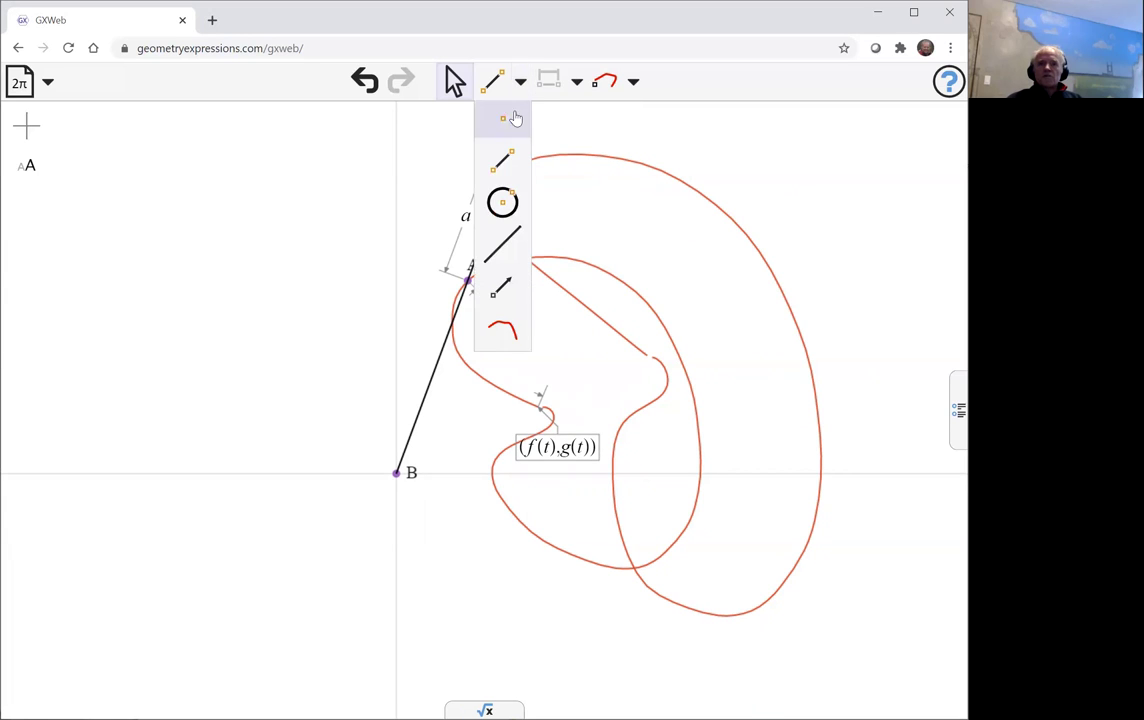
left_click(530, 122)
left_click(428, 388)
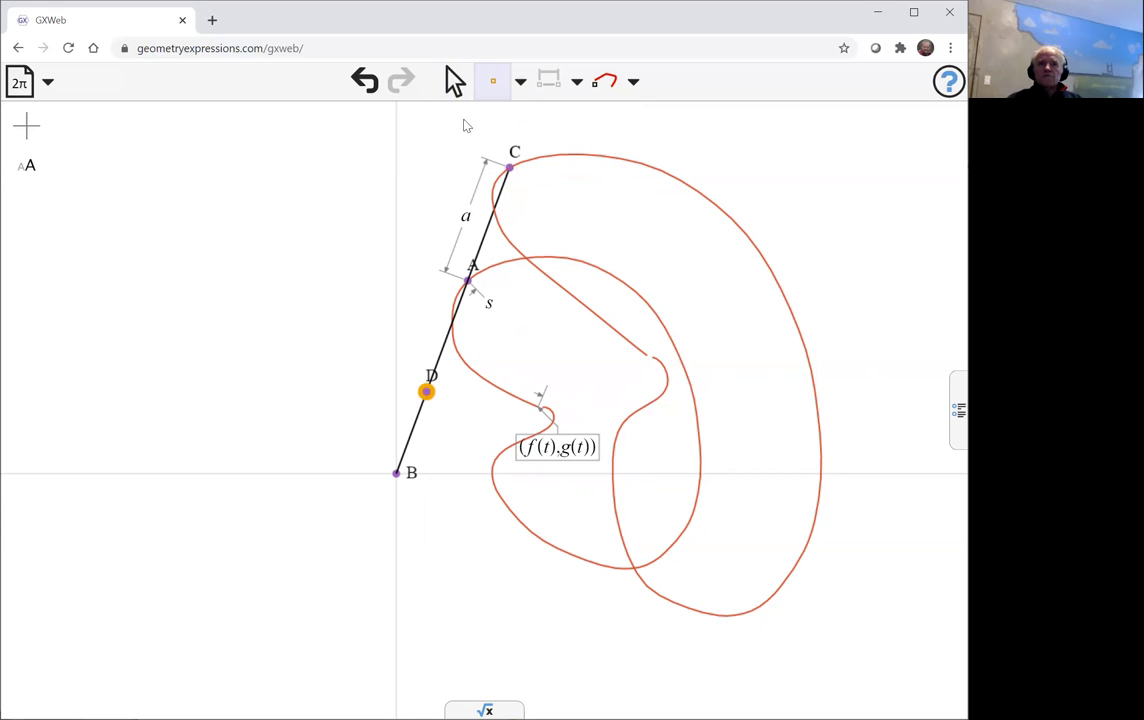
left_click(453, 85)
Constrain the distance from A to D, renaming it from b to a
left_click(472, 282)
left_click(427, 391, "shift")
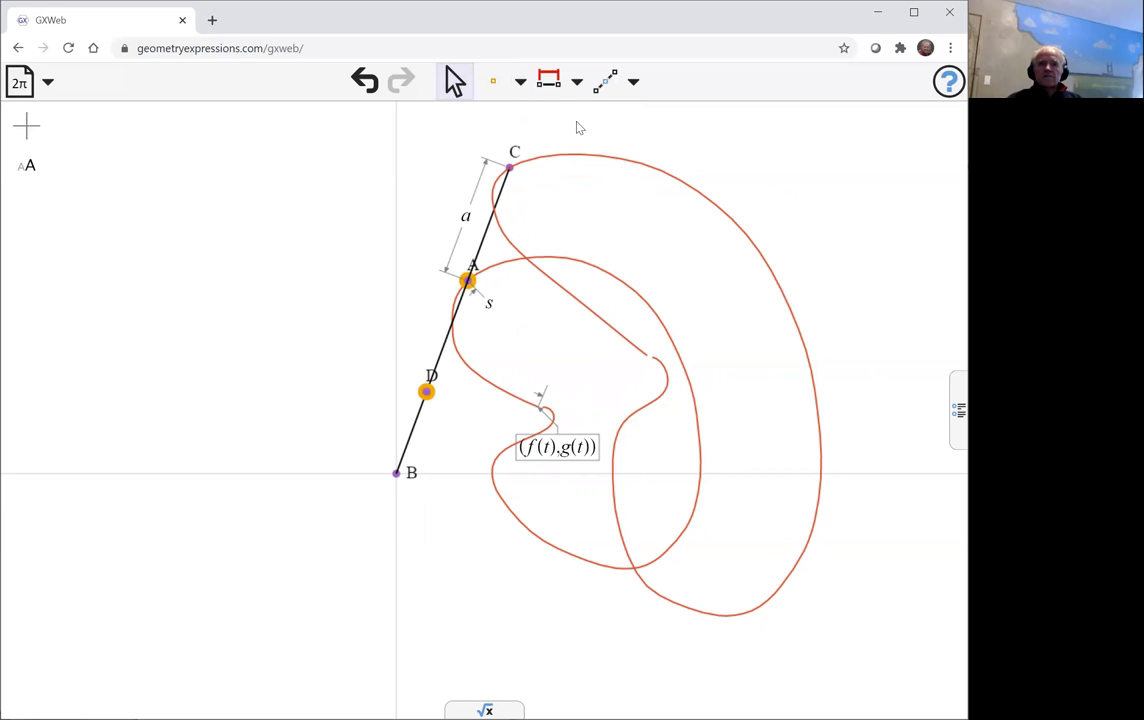
left_click(548, 82)
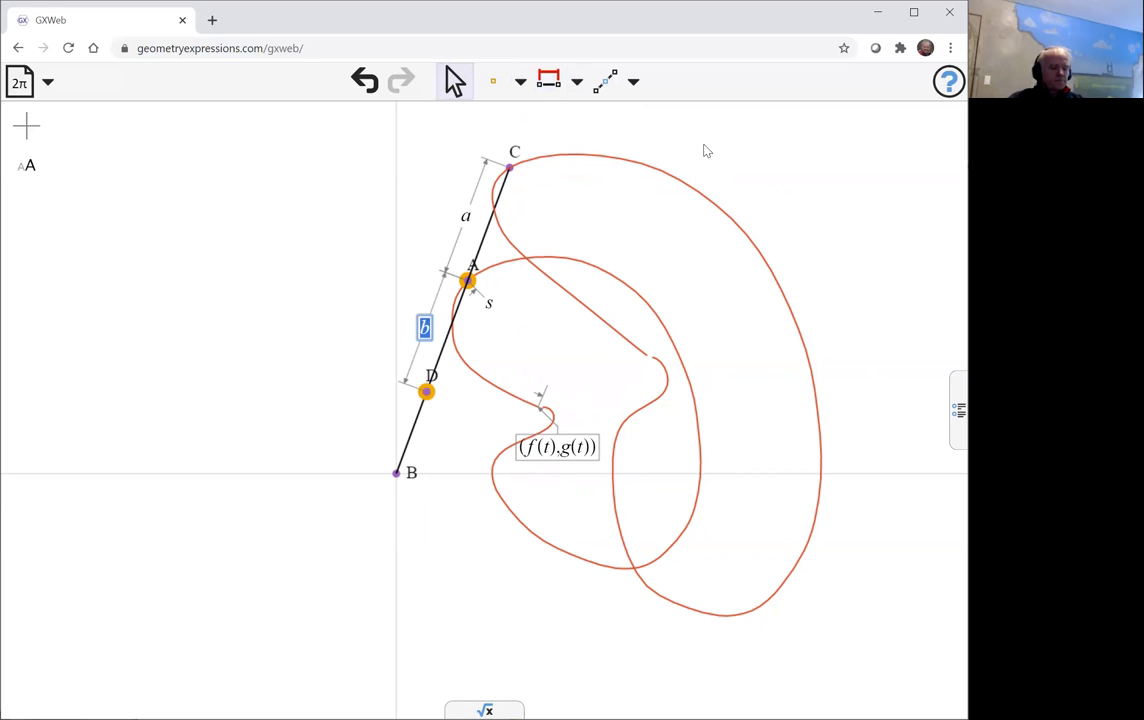
type("a")
key("Return")
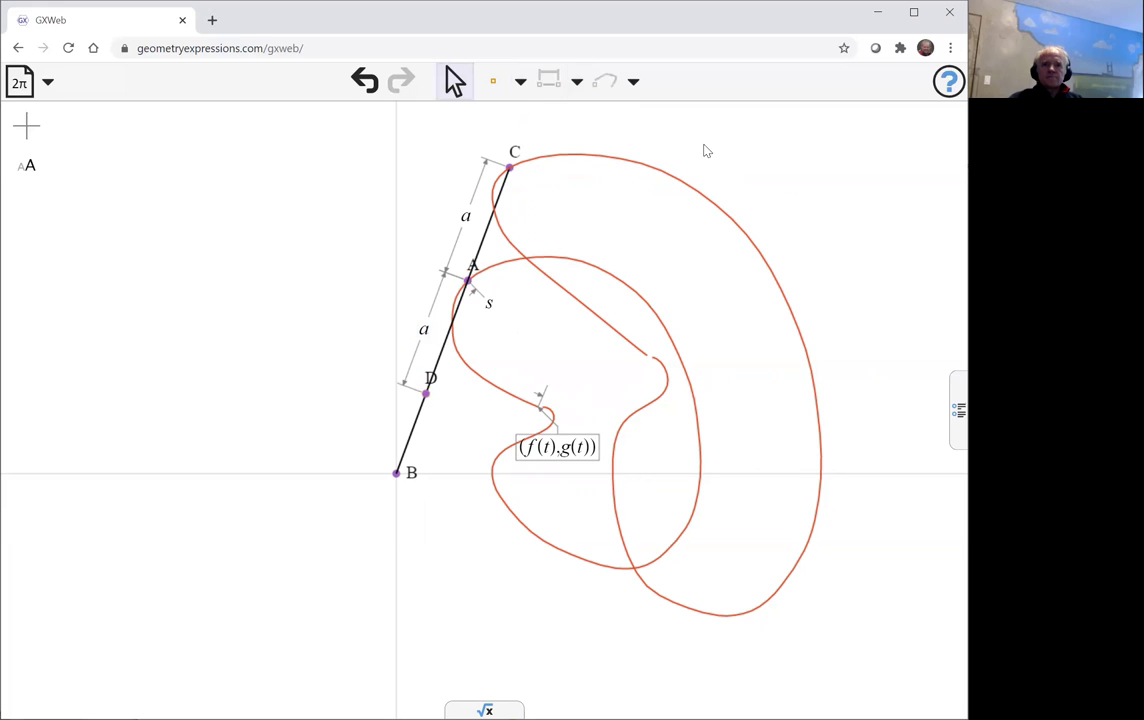
Trace D's locus as s varies, forming the inner conchoid loop through B
left_click(426, 394)
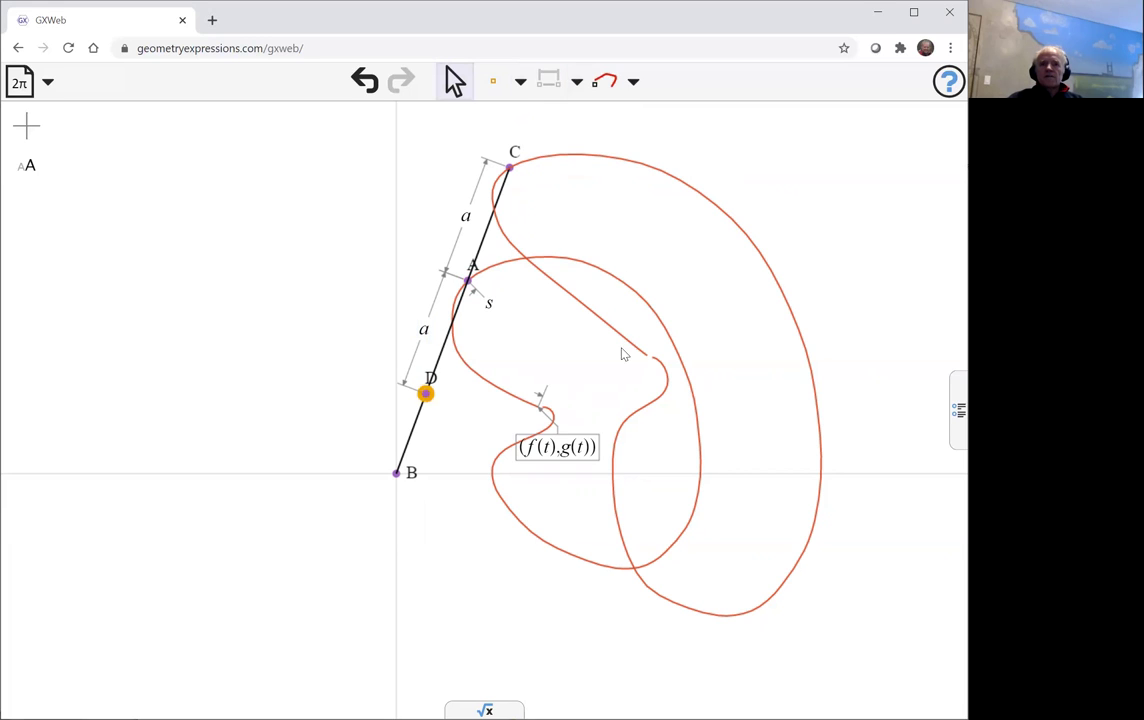
left_click(603, 88)
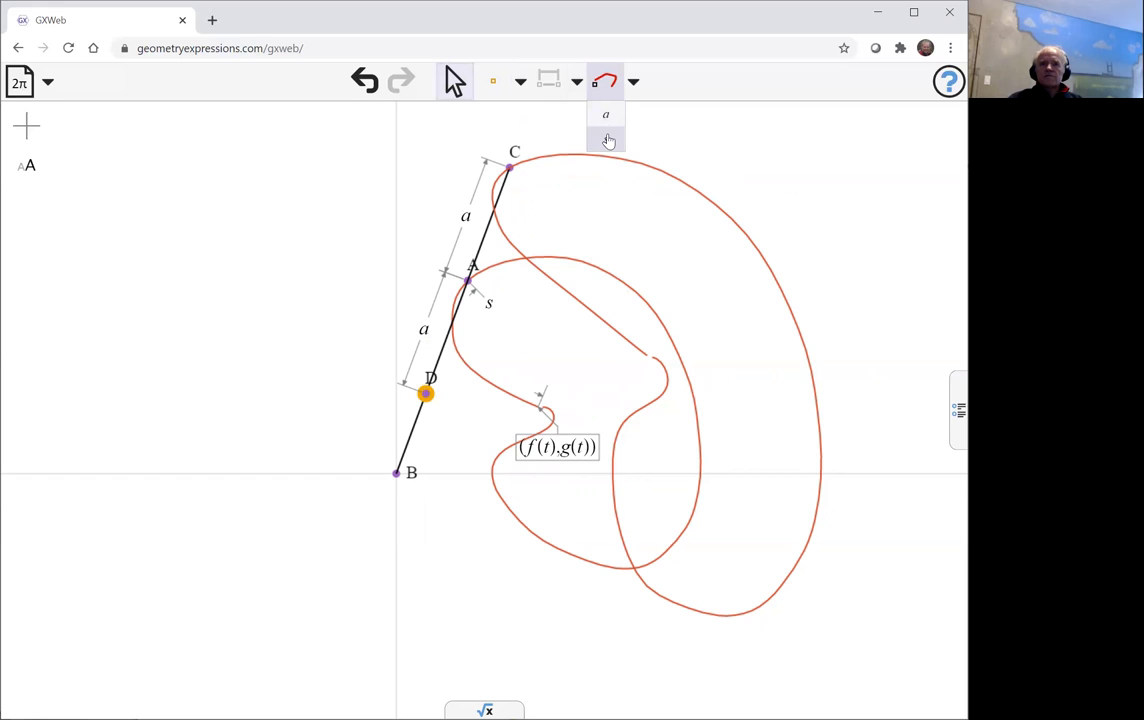
left_click(608, 140)
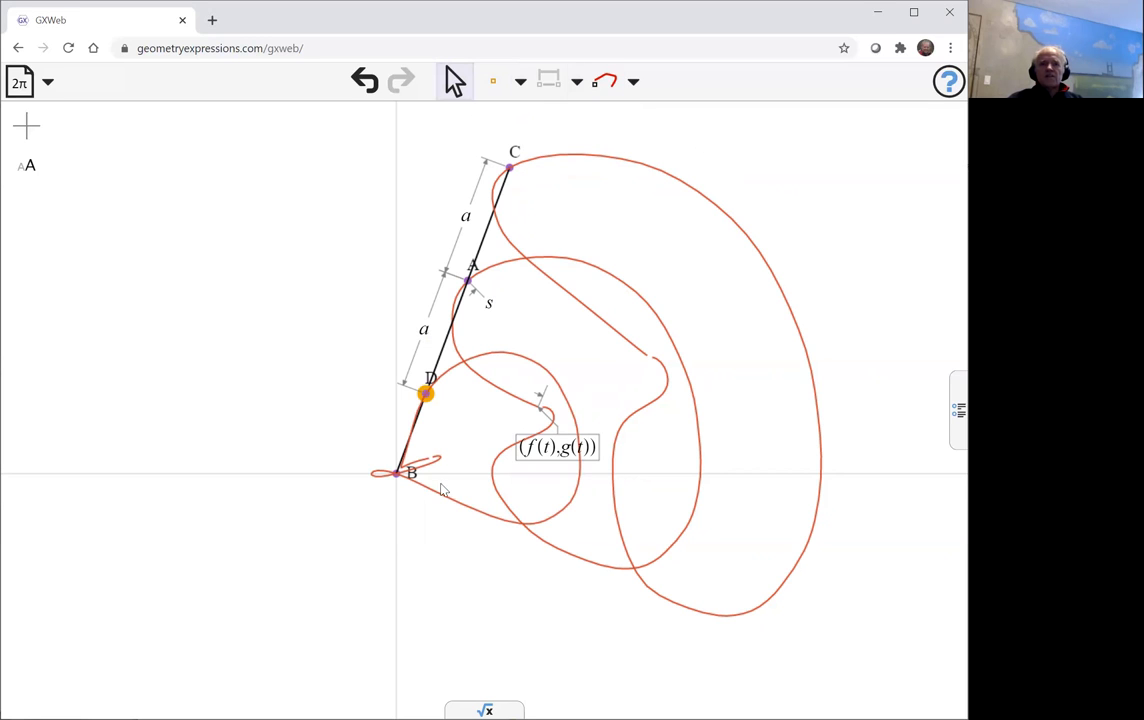
Recolour the original kidney curve (f(t),g(t)) blue via Select Color
left_click(598, 271)
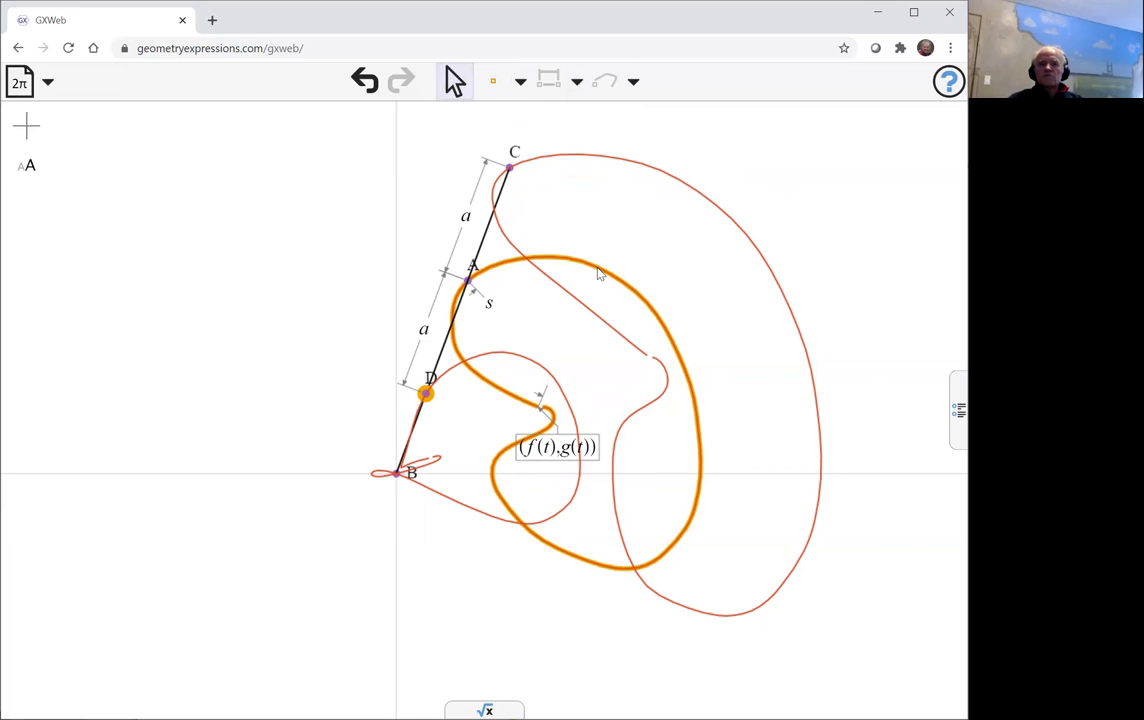
right_click(598, 271)
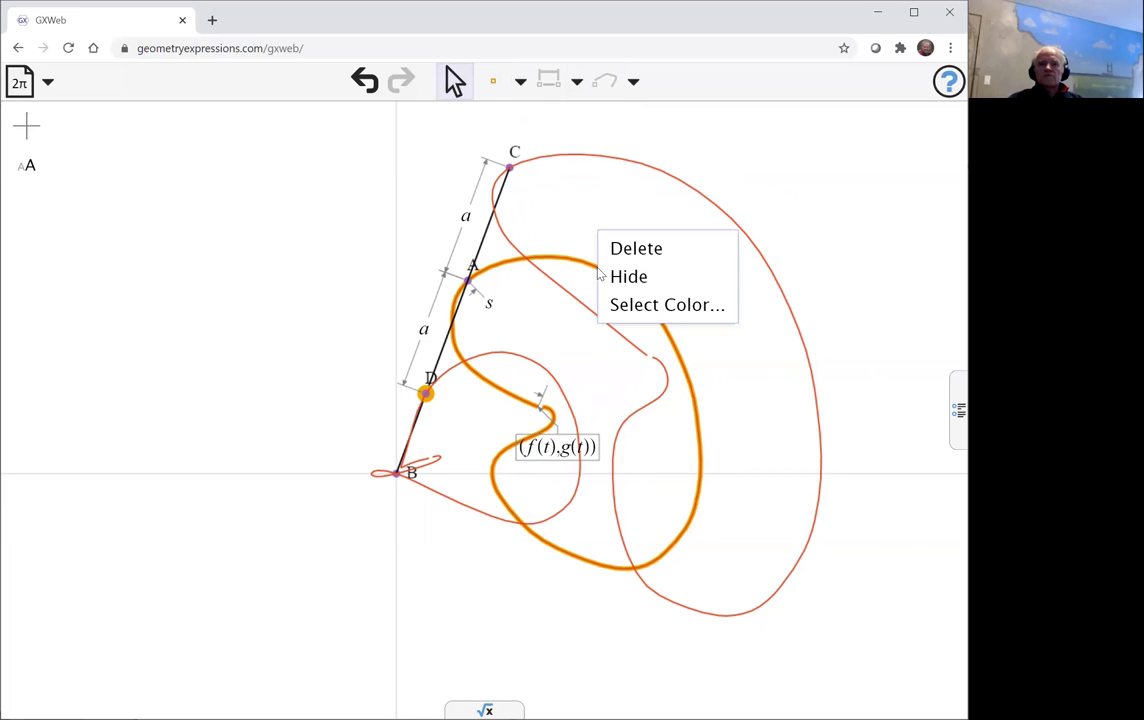
left_click(633, 305)
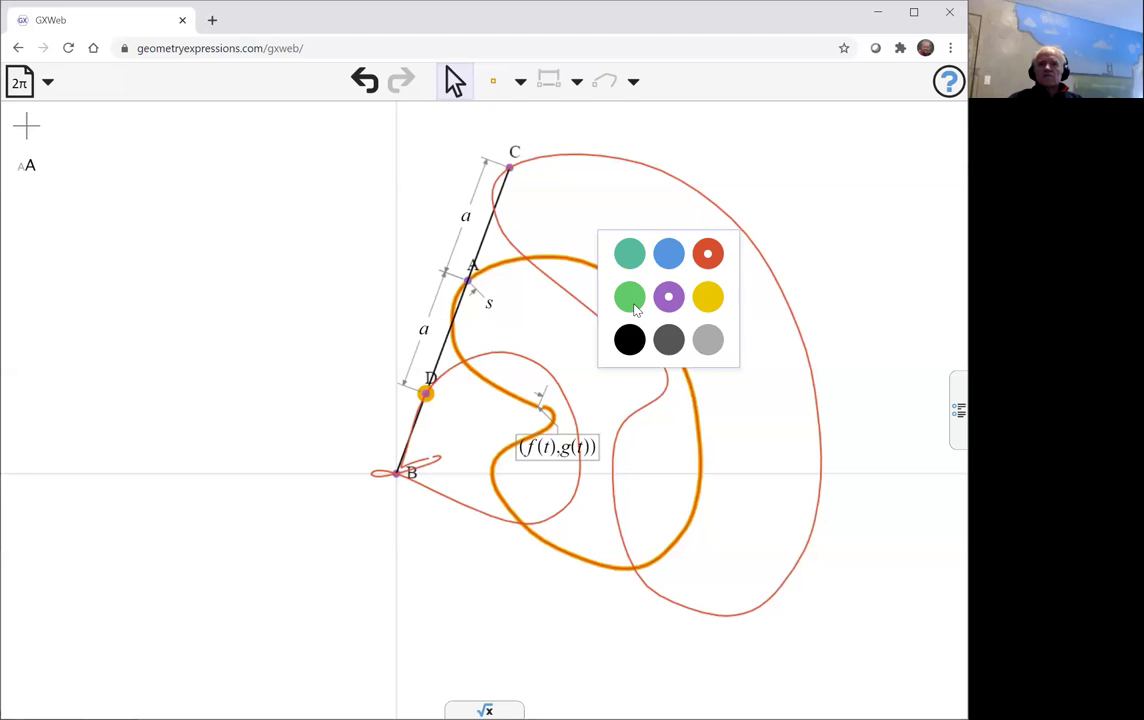
left_click(667, 262)
left_click(812, 210)
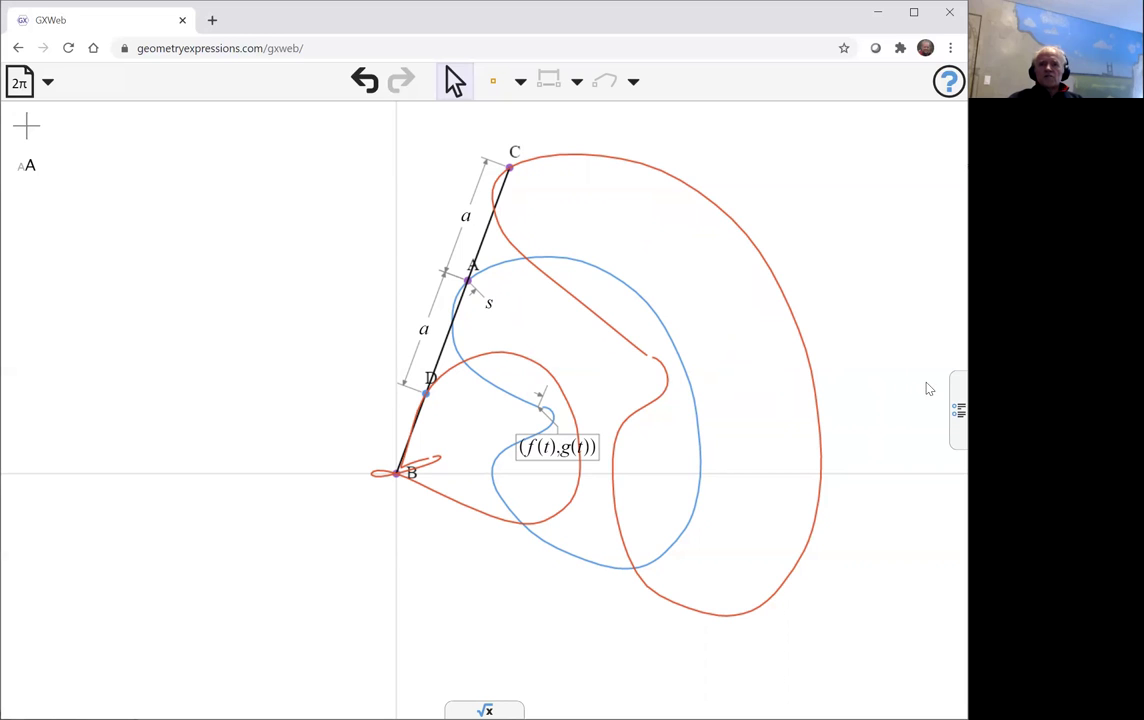
Show the variables and drag the a slider to 6.363
left_click(956, 408)
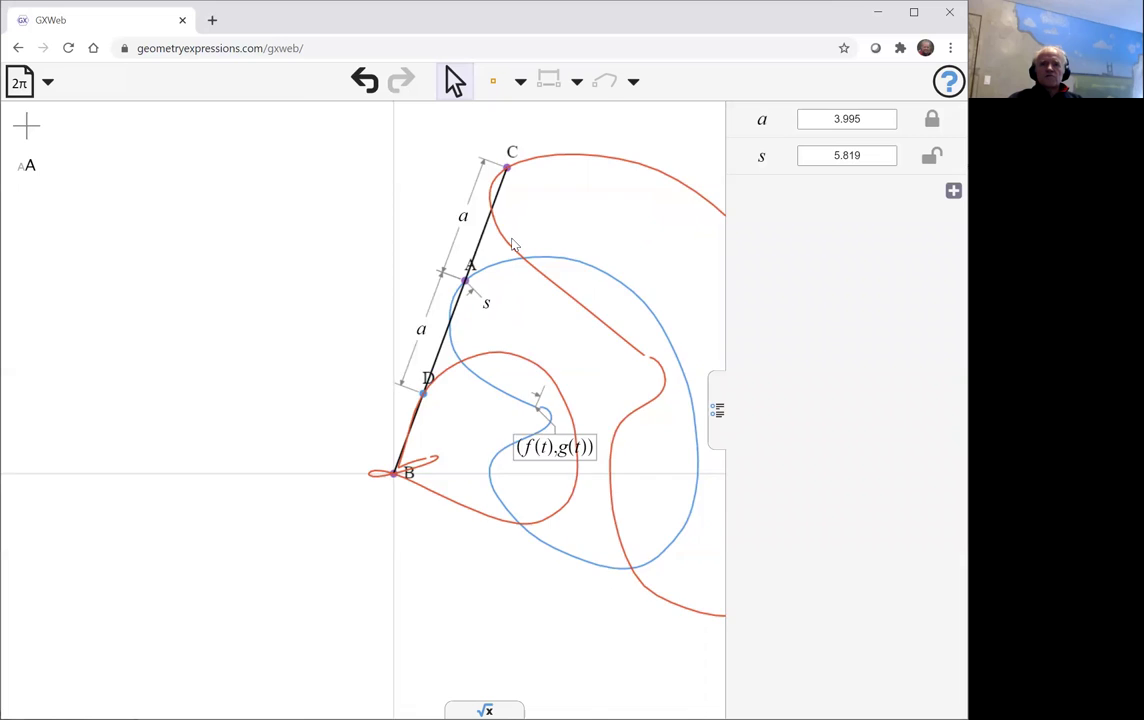
left_click(780, 120)
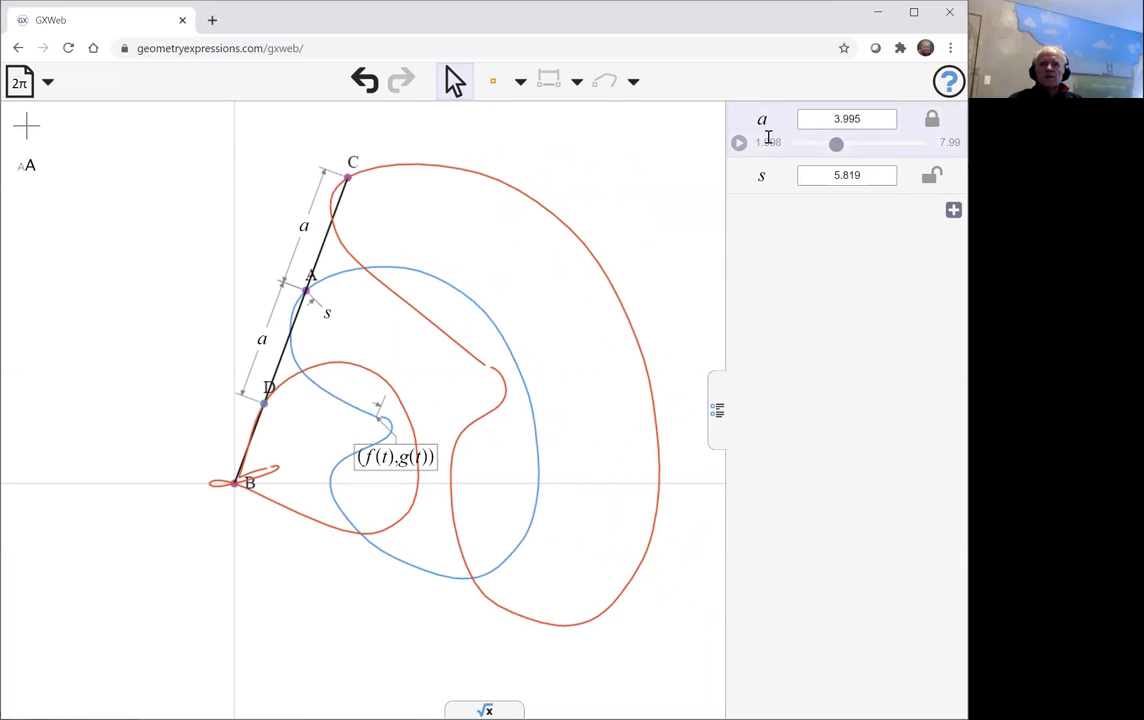
left_click(836, 146)
left_click_drag(836, 146, 782, 168)
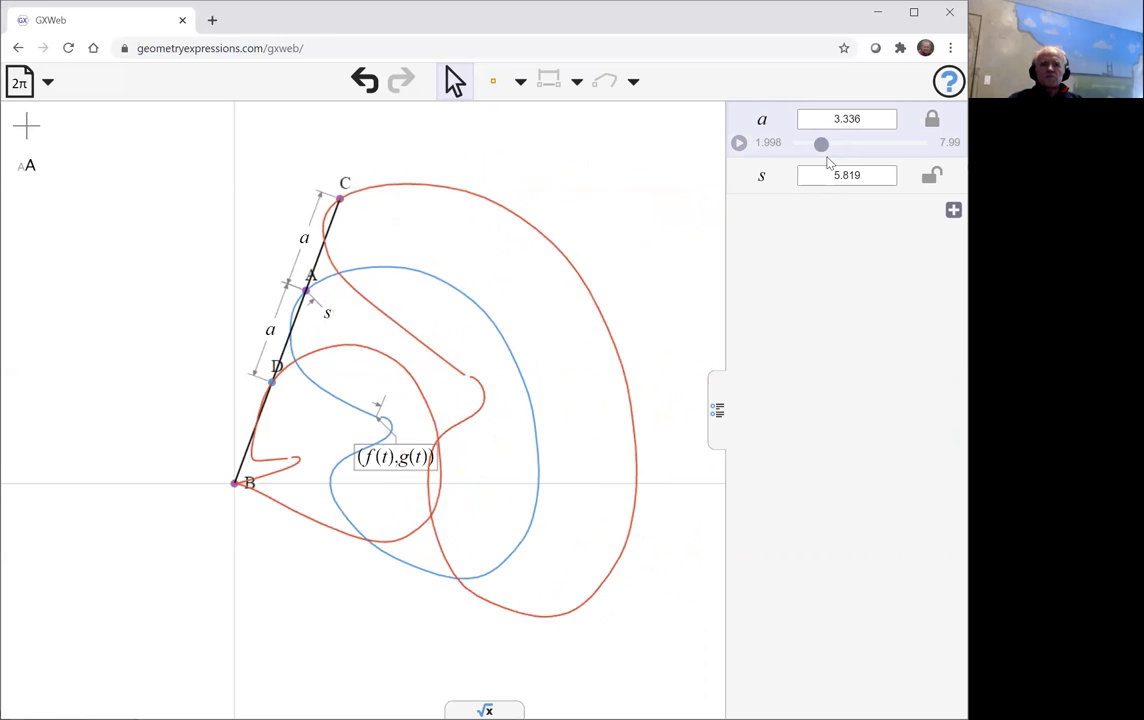
left_click_drag(836, 162, 894, 163)
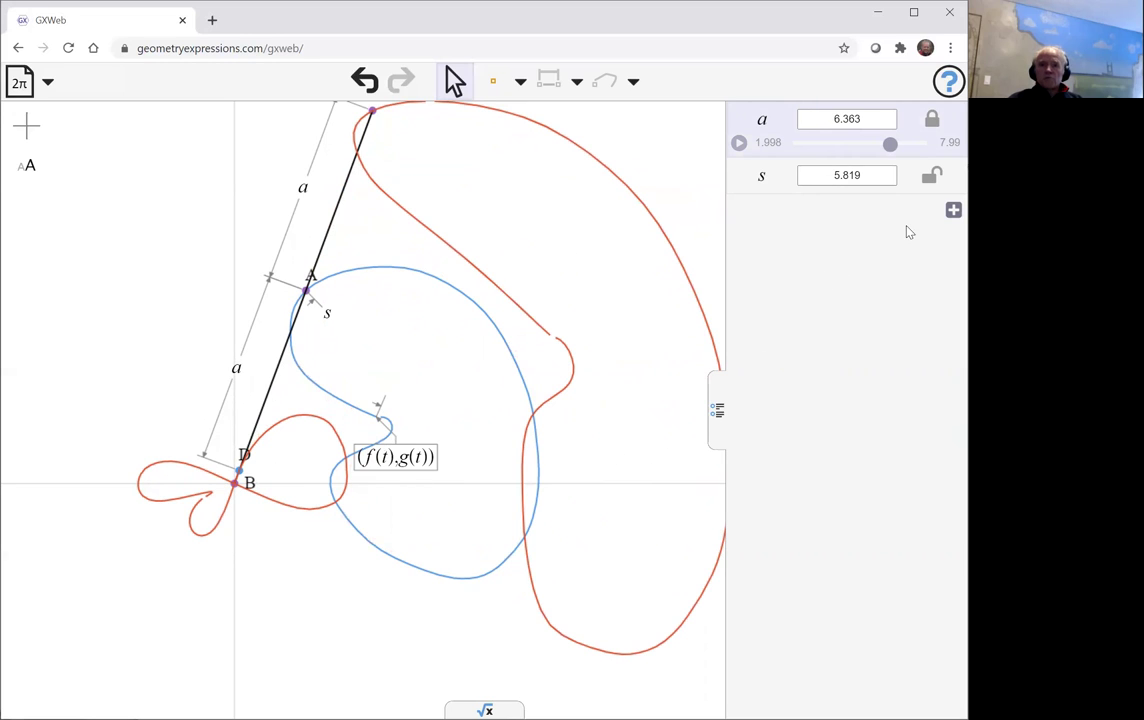
Animate s so the line sweeps the curve, stopping at s = 25.114
left_click(779, 173)
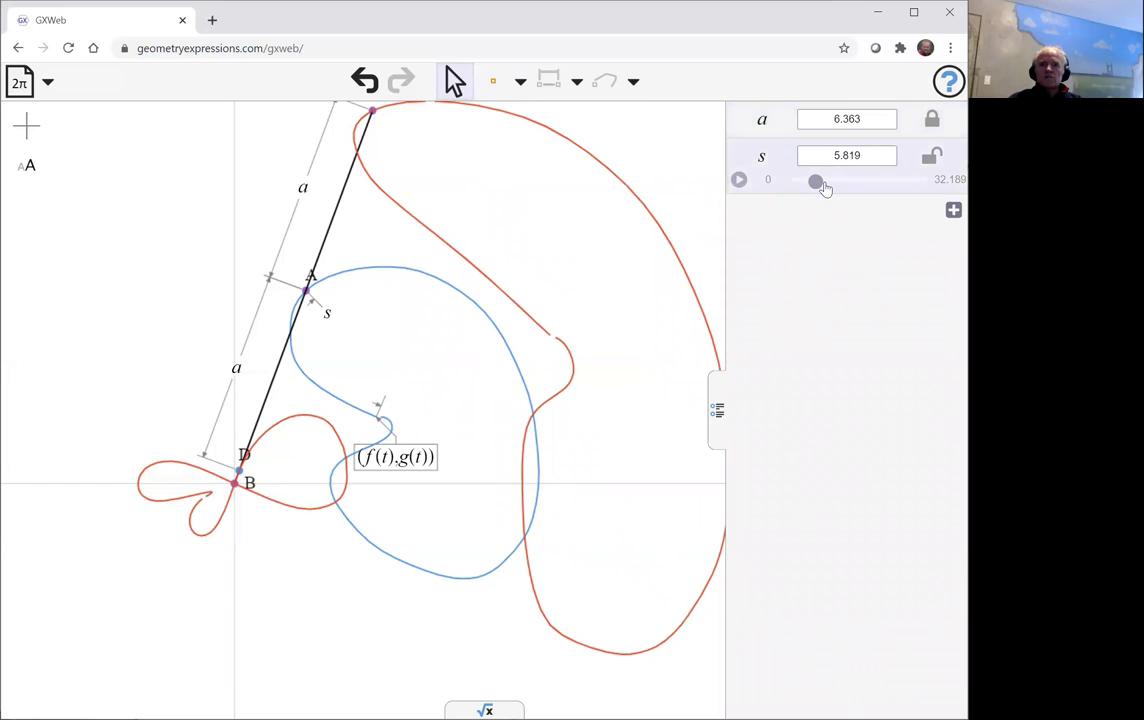
left_click(738, 179)
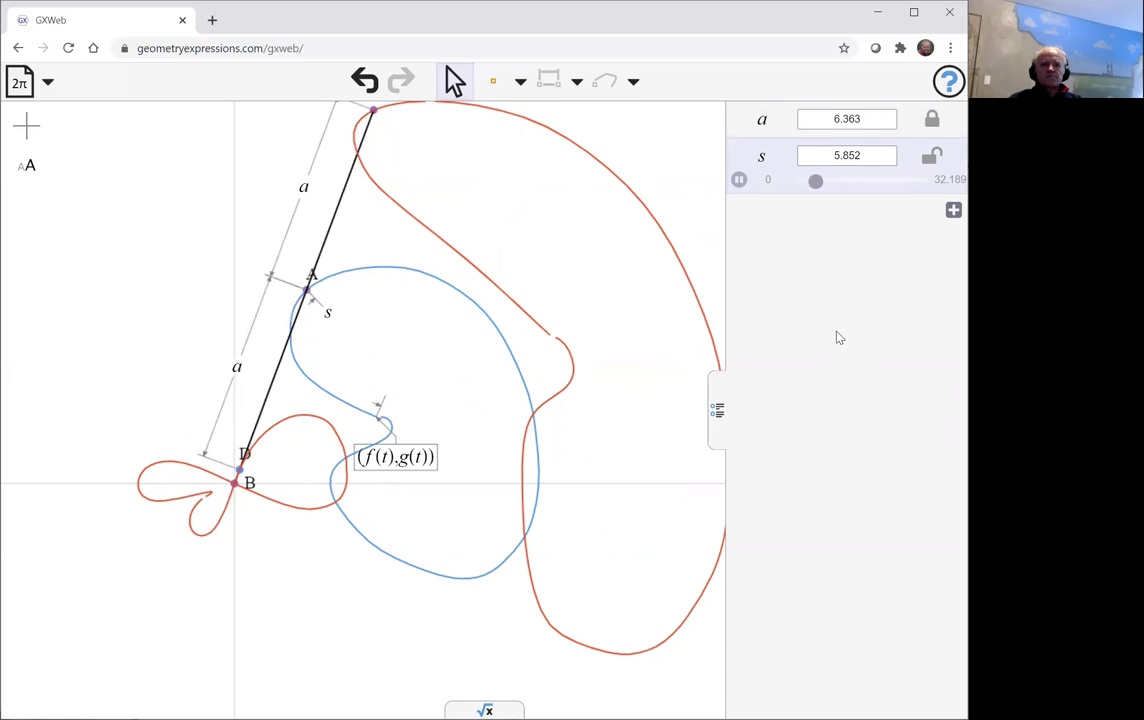
left_click(738, 179)
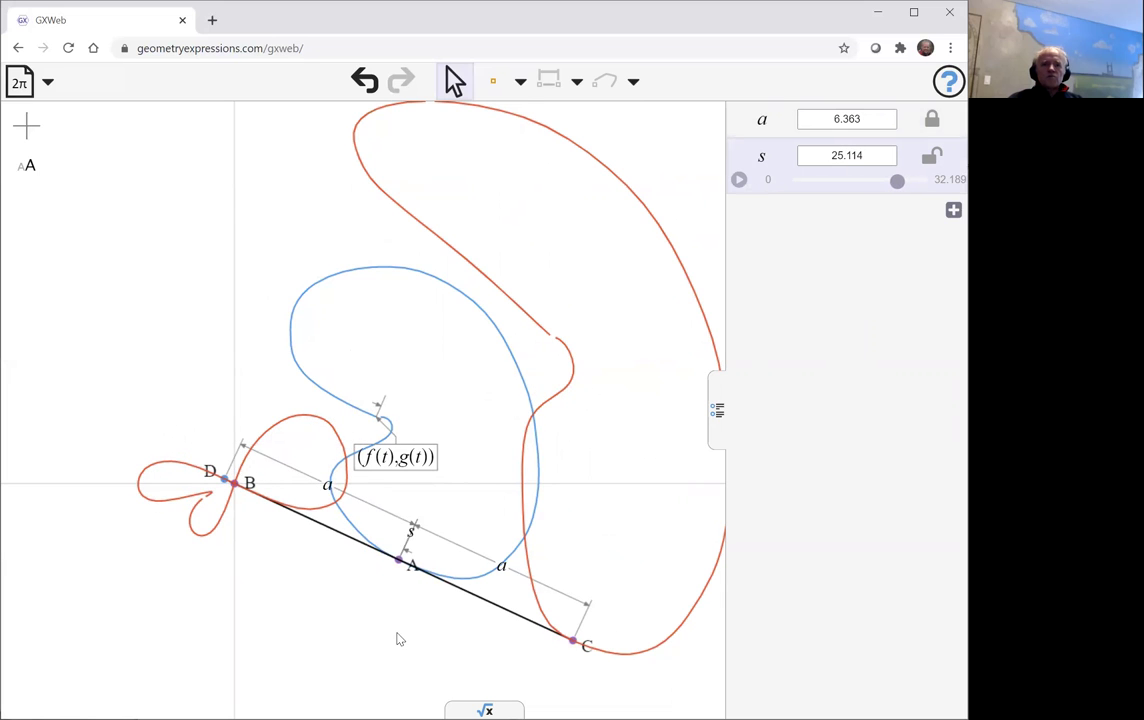
scroll(391, 580, "down", 2)
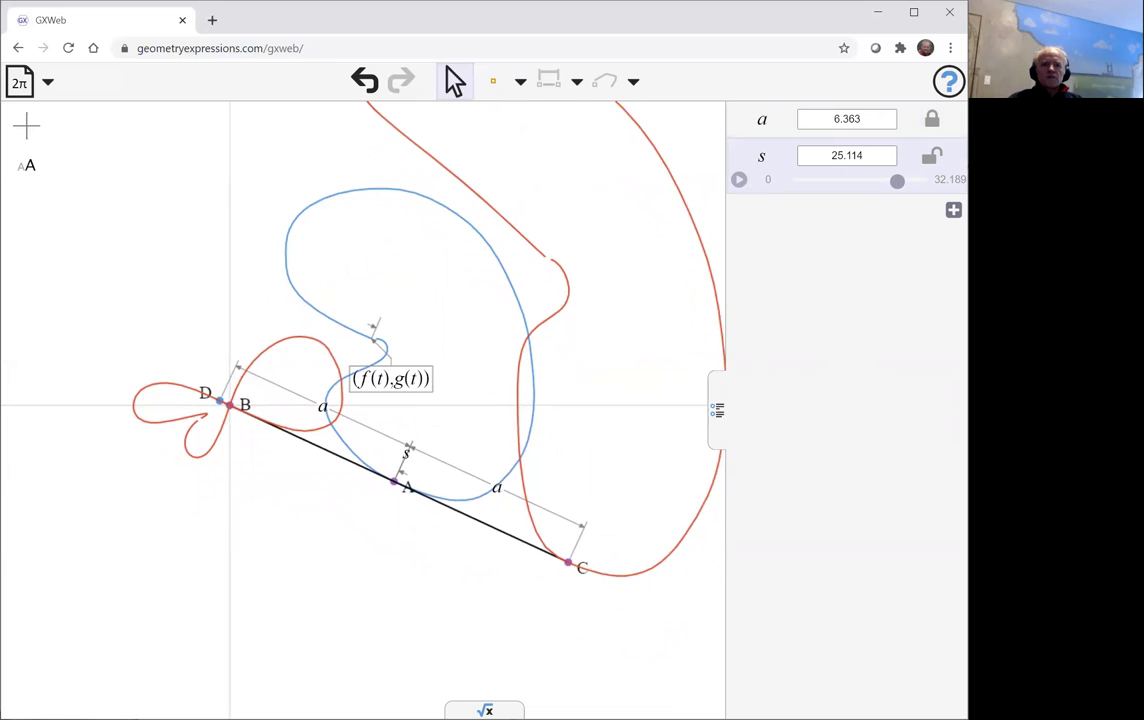
Evaluate equation(K1) in the algebra panel to get the outer conchoid's implicit equation
left_click(485, 710)
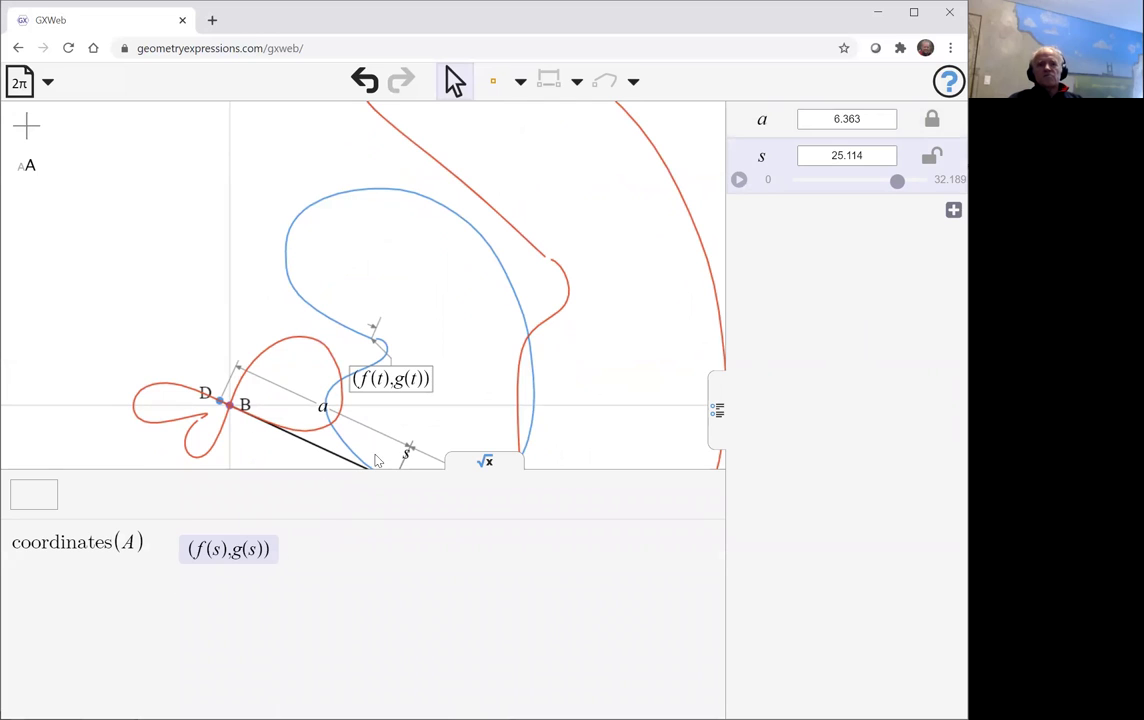
mouse_move(252, 549)
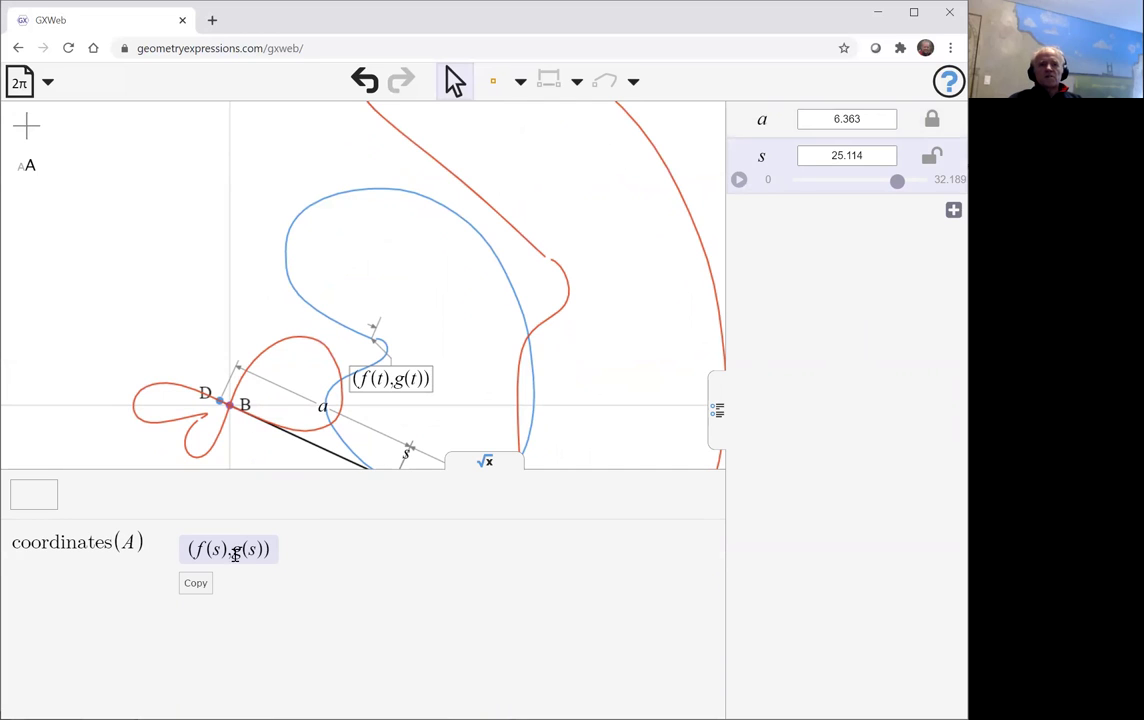
left_click(31, 500)
type("eq")
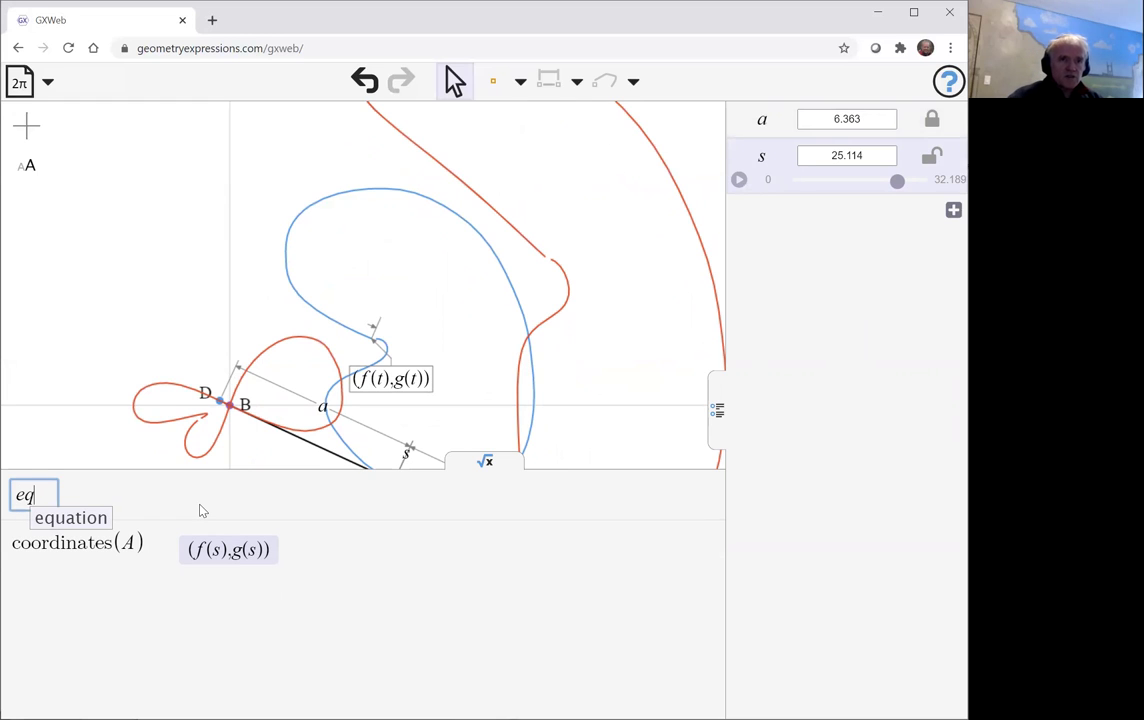
left_click(85, 519)
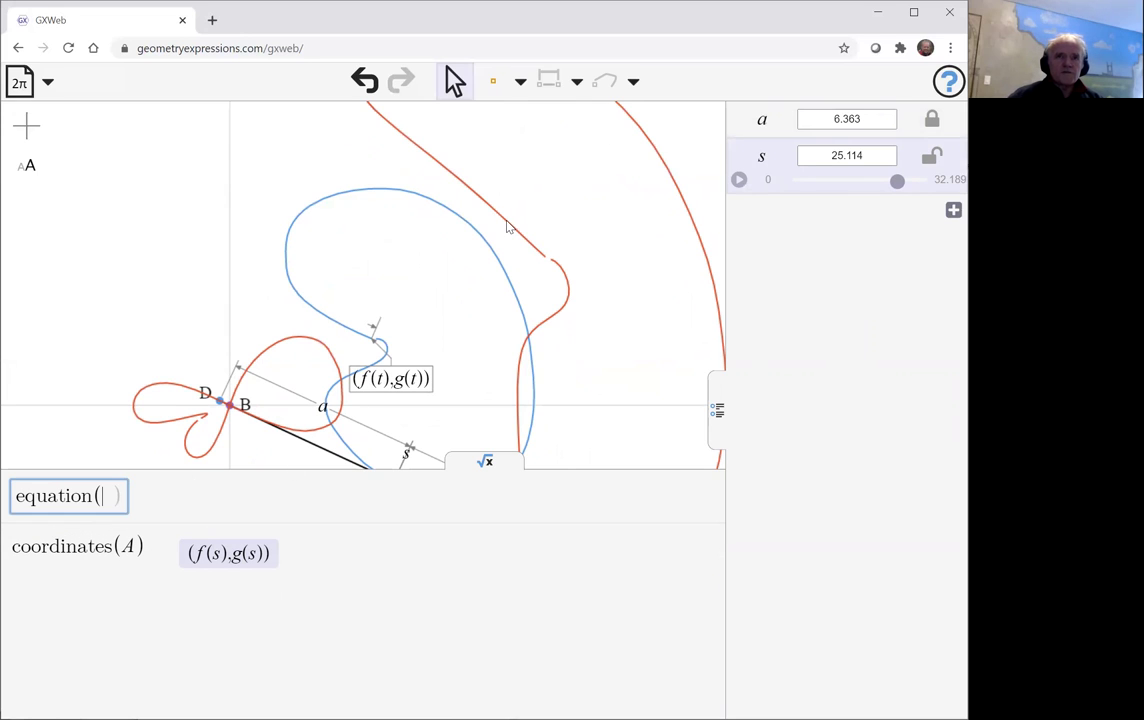
left_click(548, 314)
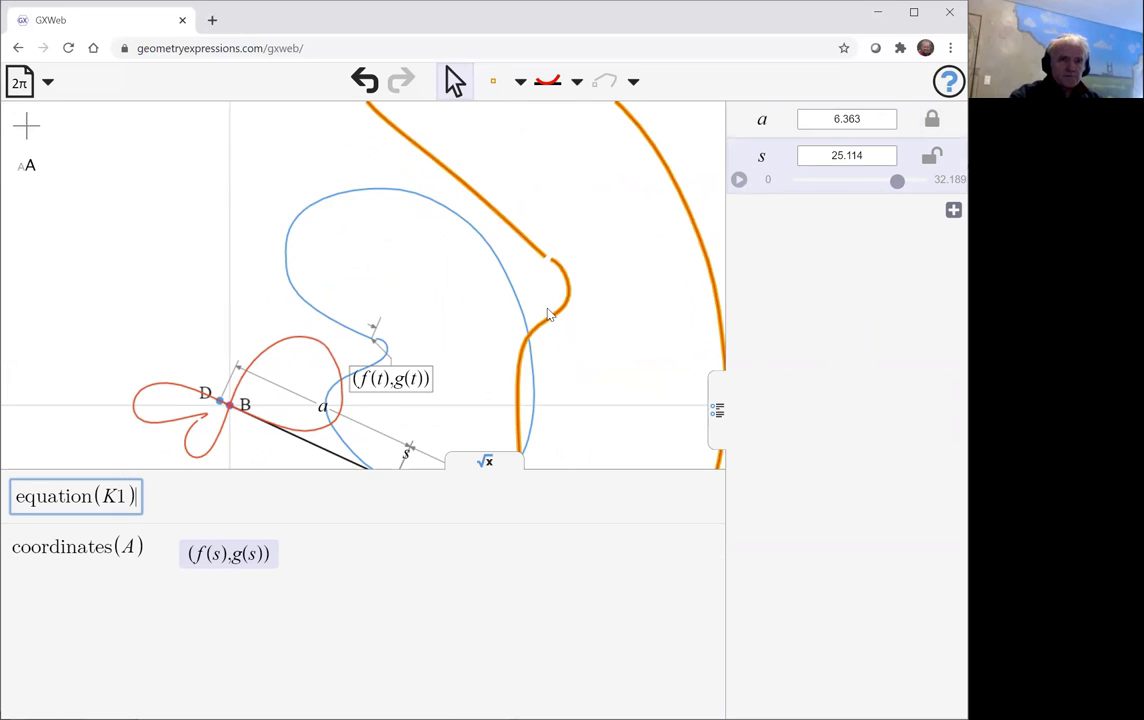
key("Return")
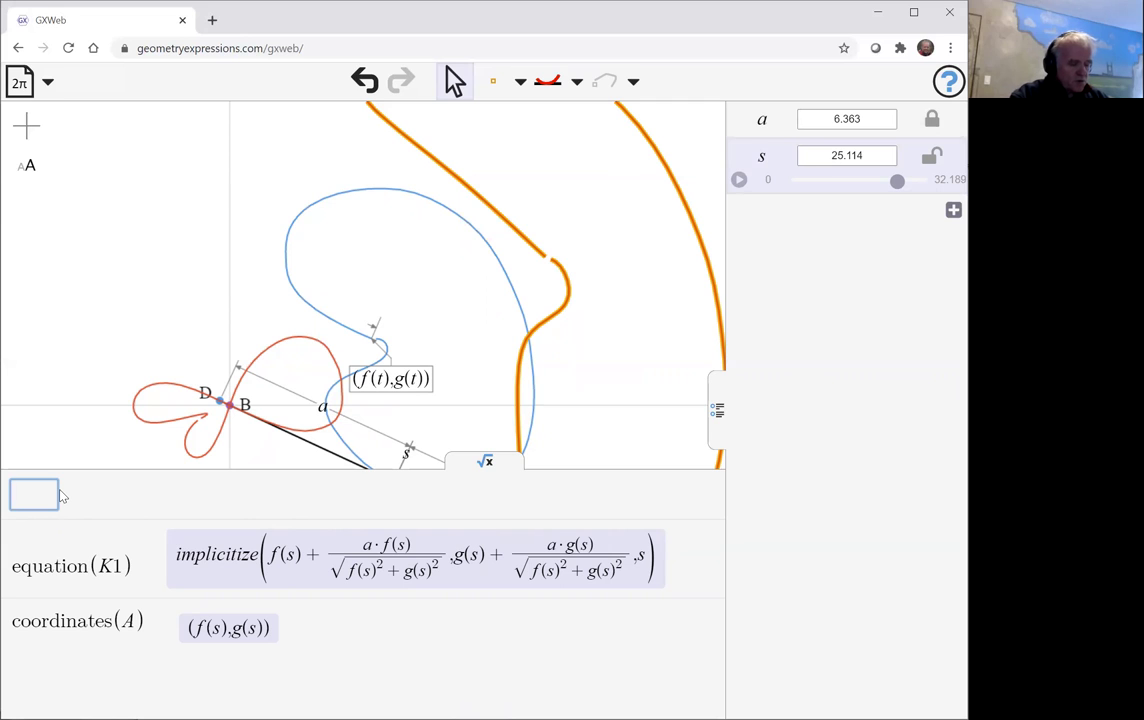
Evaluate parametricequations(K2) for the inner conchoid loop
type("param")
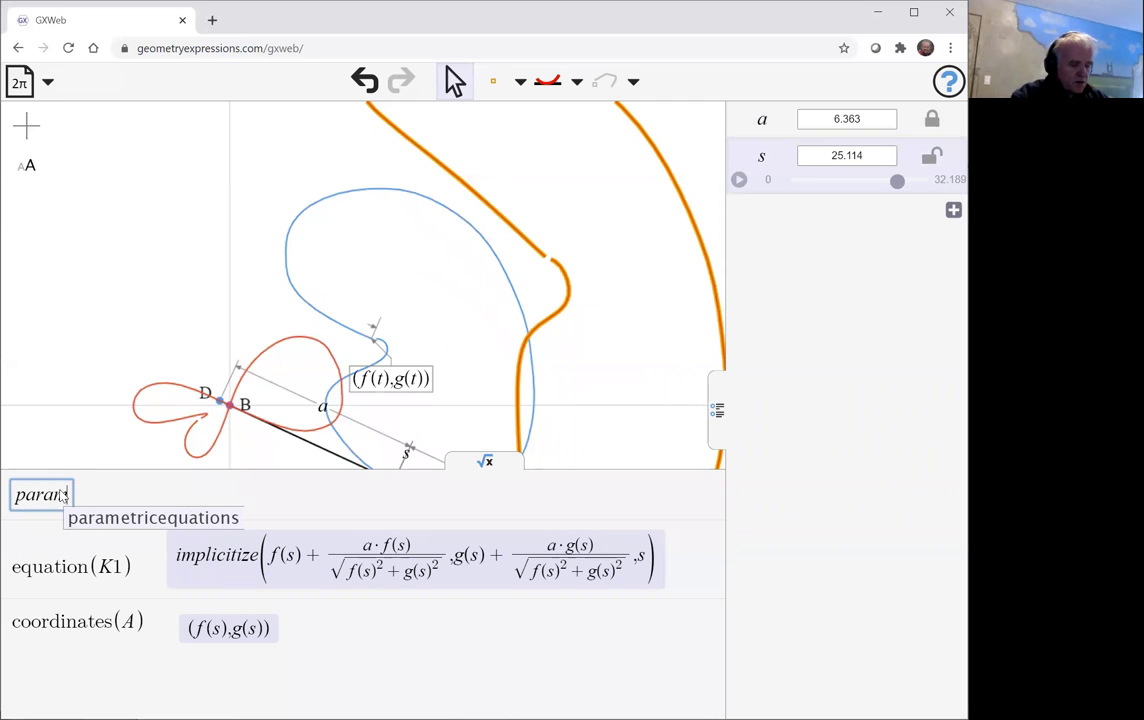
type("etricequa")
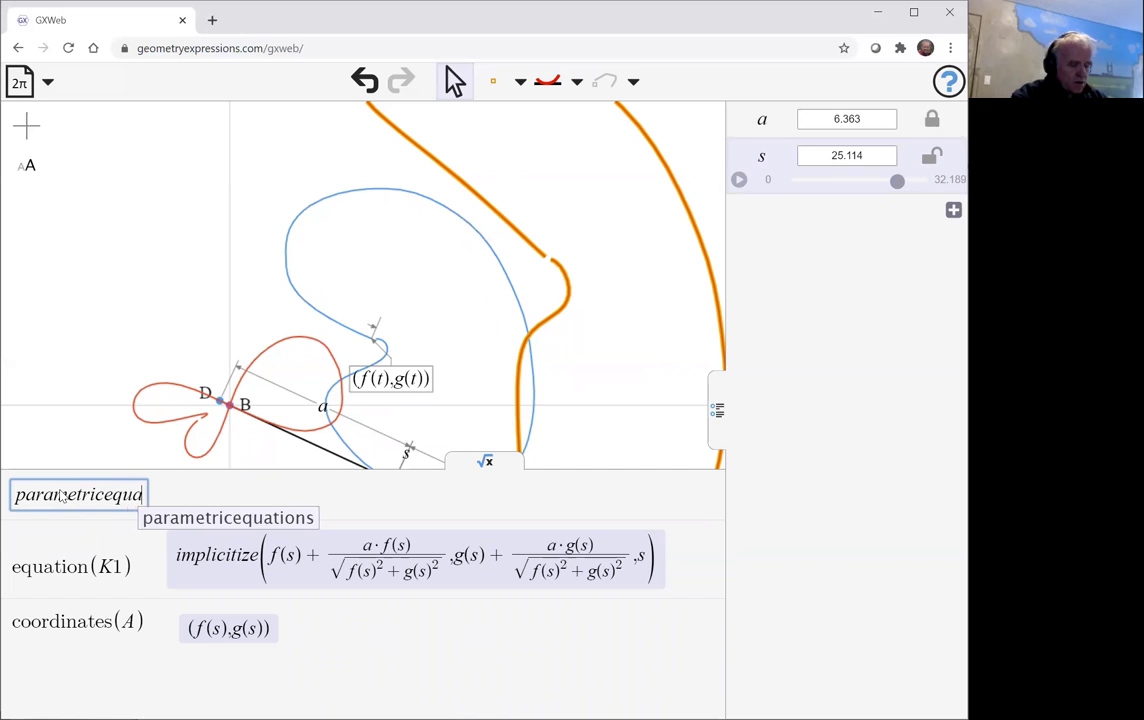
type("tions(")
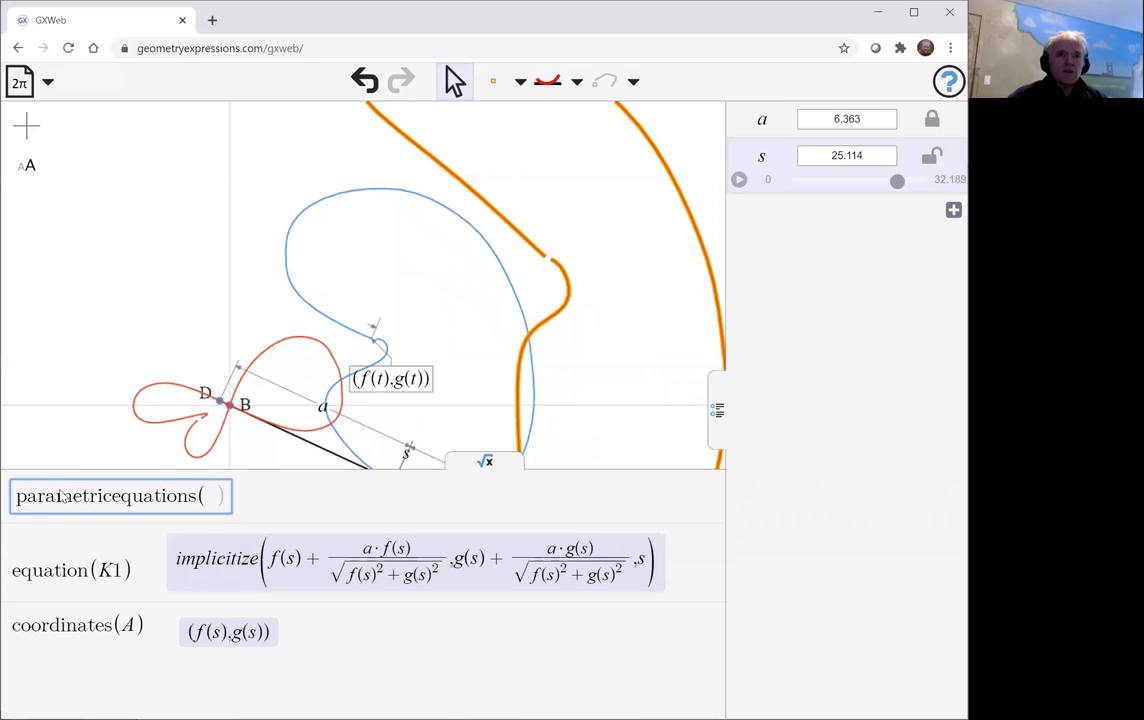
left_click(308, 345)
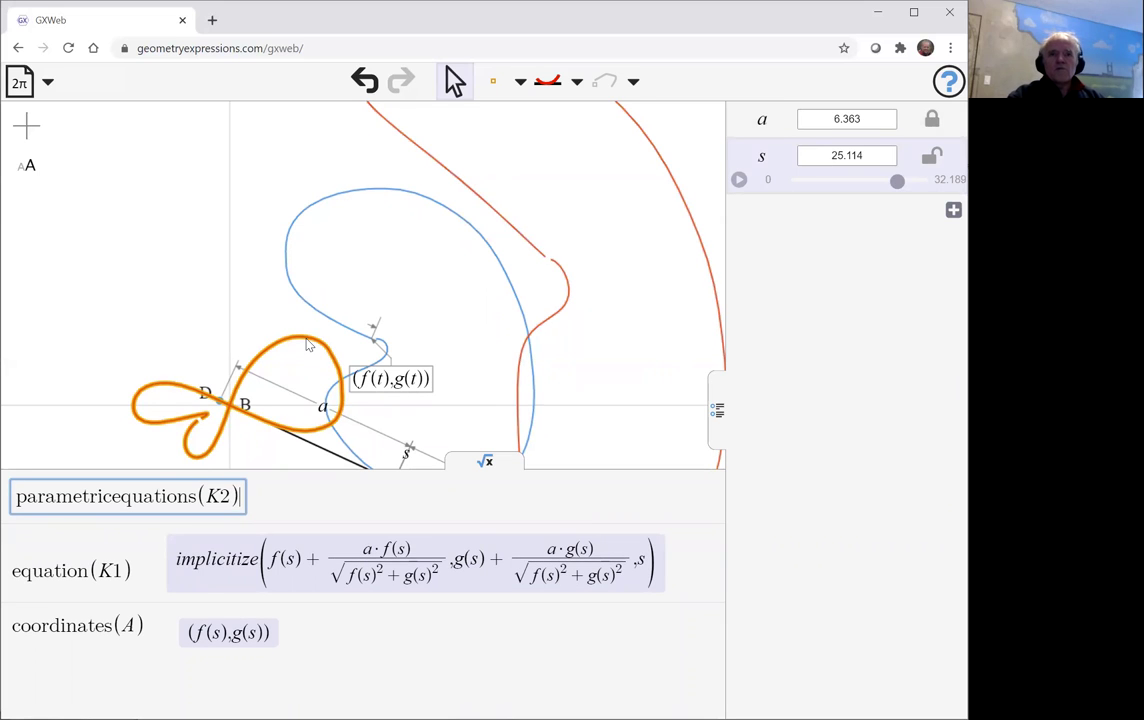
key("Return")
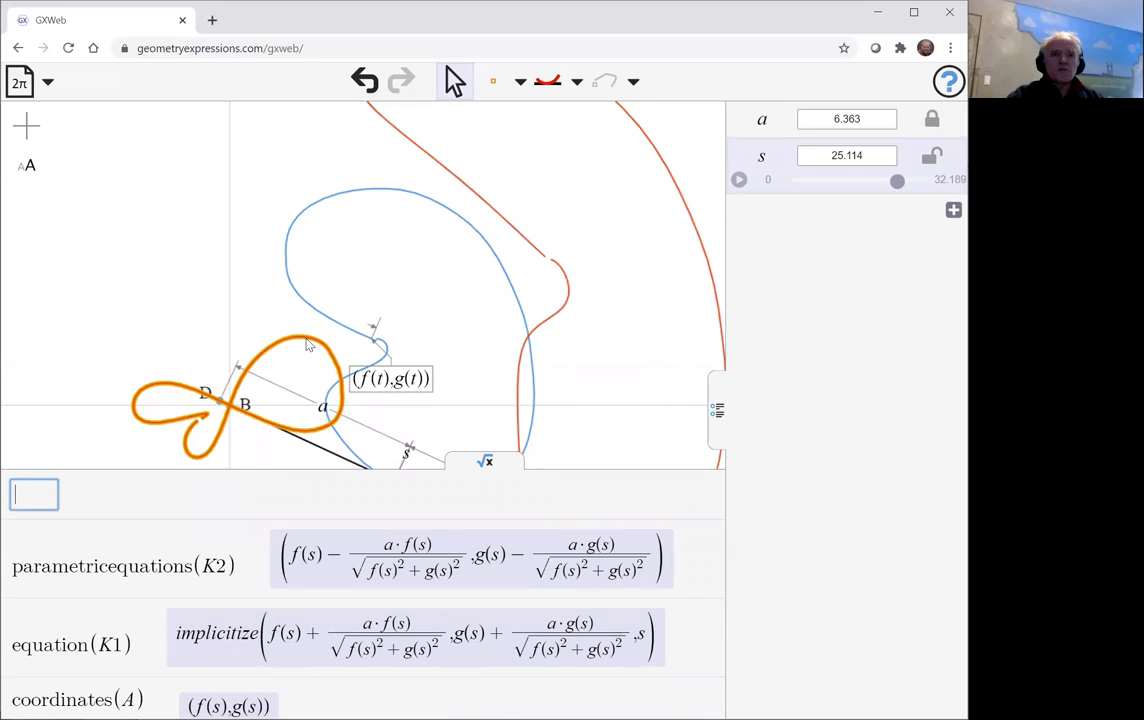